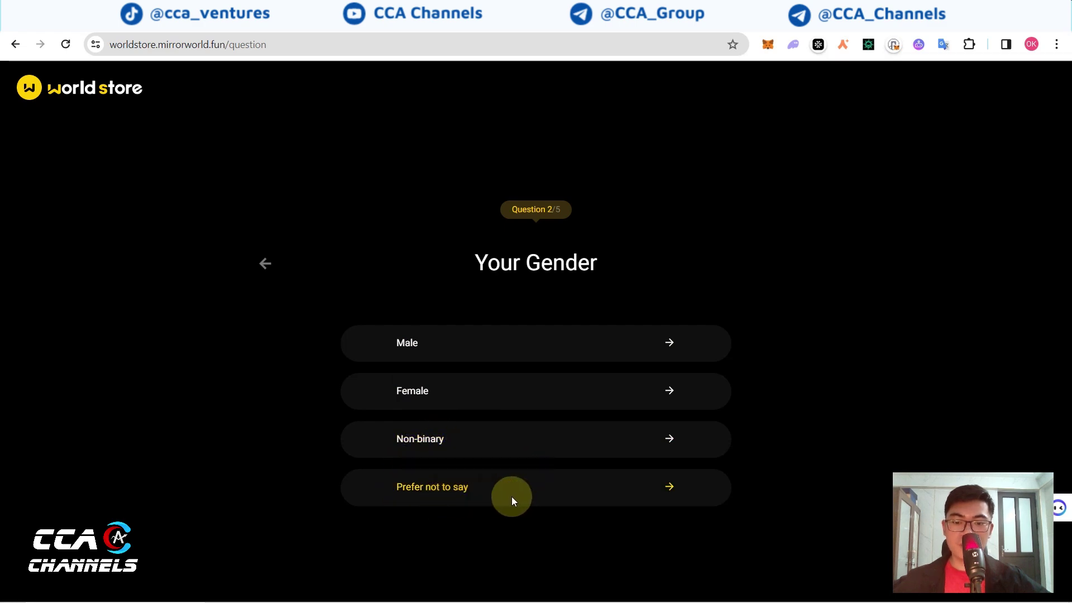
Step: Answer the gender question with Male and choose Art, Utility, Sports and Music as the NFT interests
left_click(523, 339)
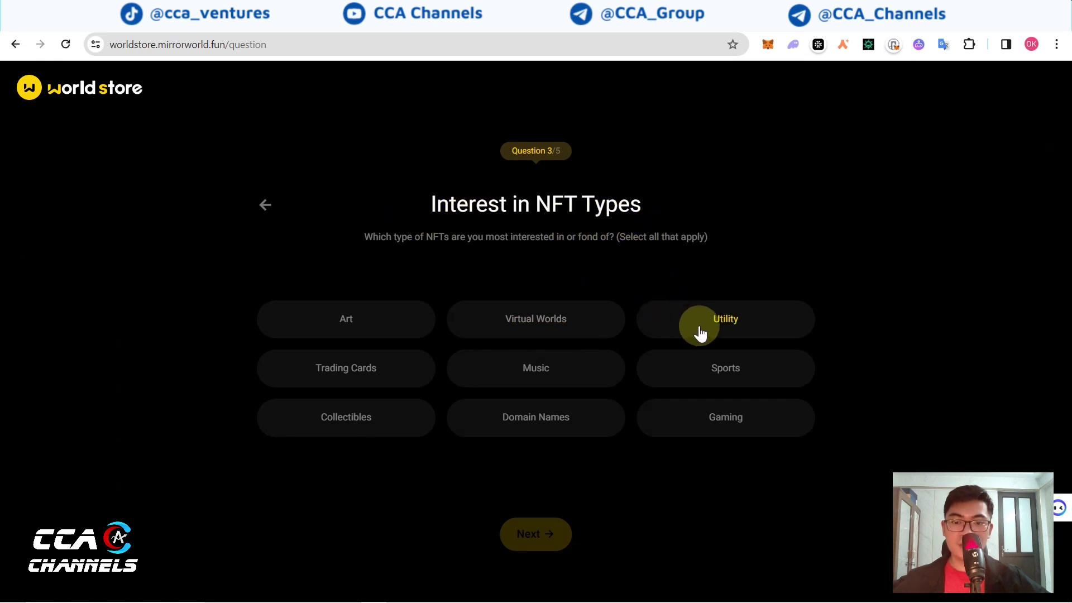
left_click(385, 329)
left_click(736, 327)
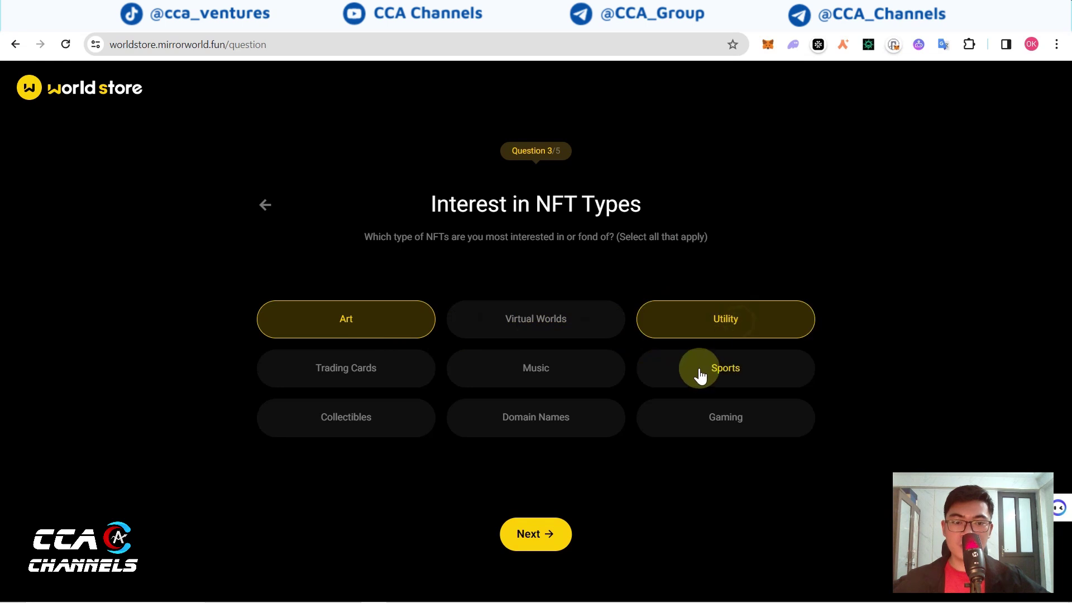
left_click(695, 373)
left_click(565, 374)
left_click(533, 534)
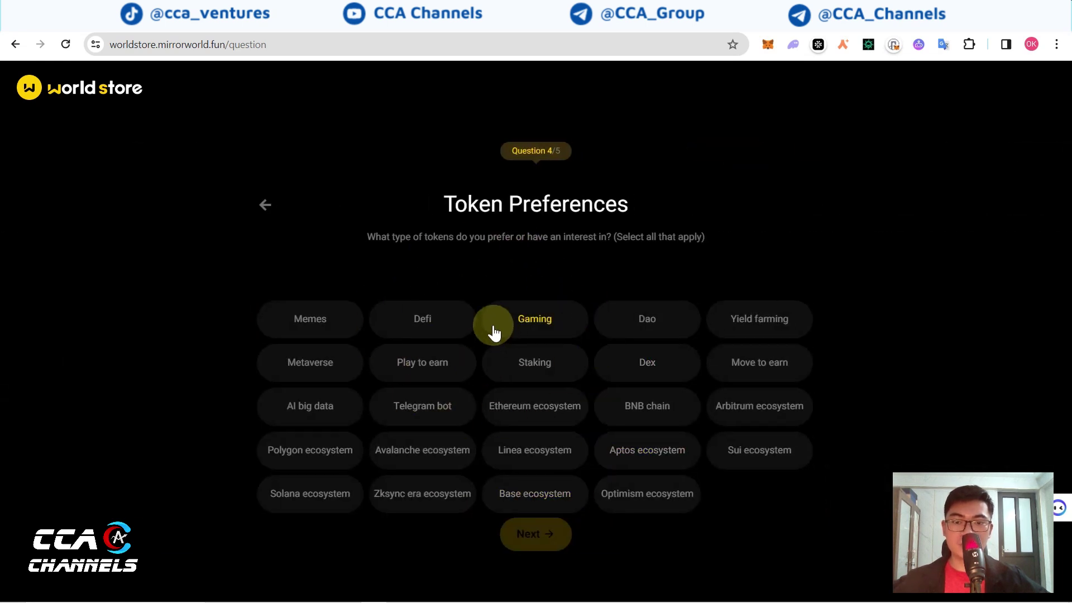
Step: Choose Gaming, Defi, Metaverse and Play to earn as token preferences and finish the questionnaire with the preferred-assets description left blank
left_click(491, 332)
left_click(419, 312)
left_click(338, 371)
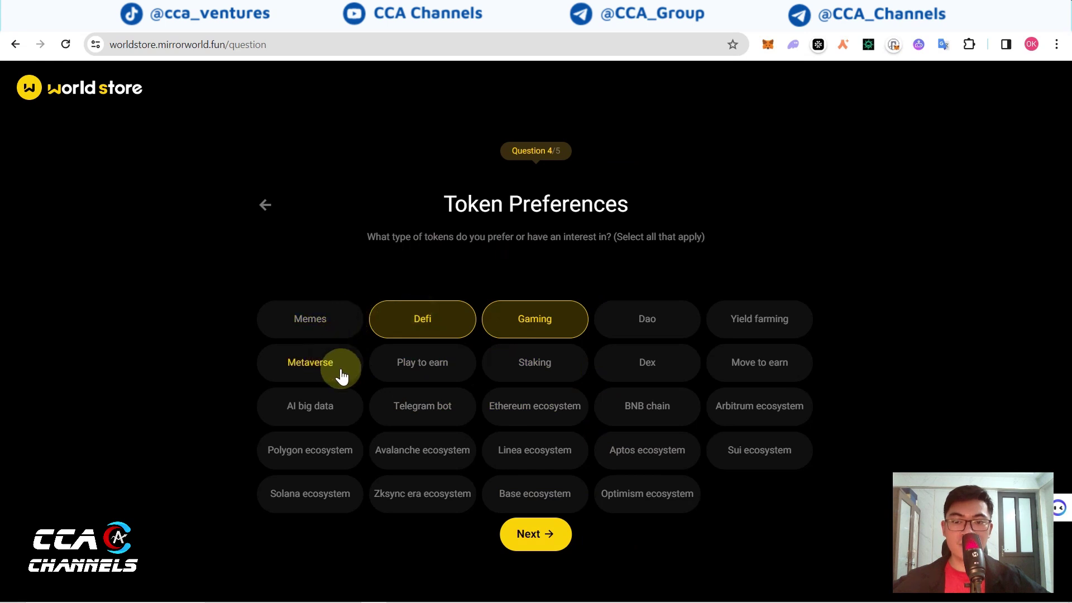
left_click(384, 375)
left_click(550, 535)
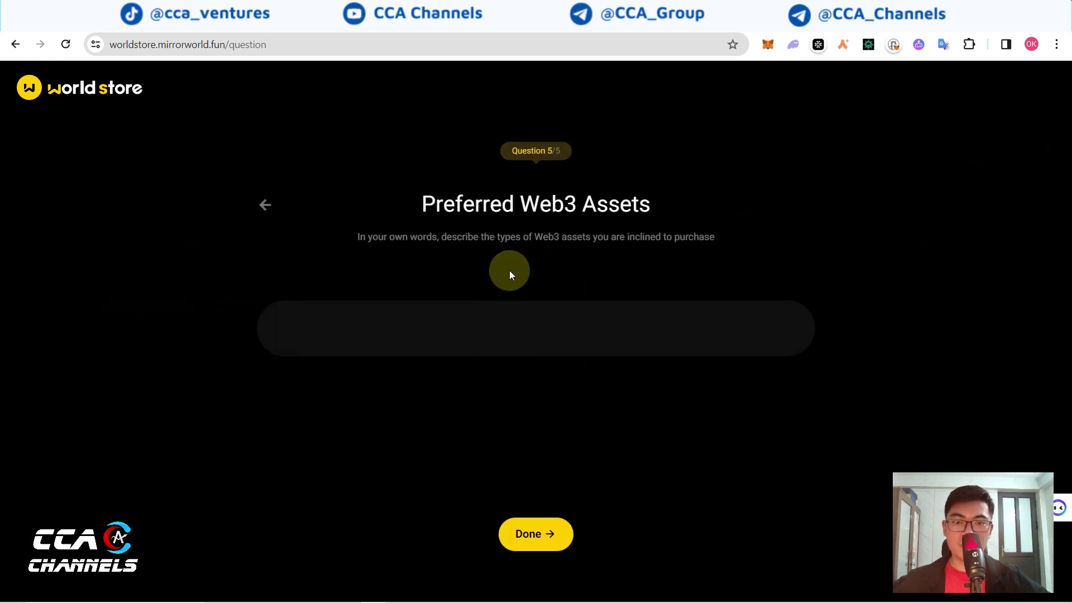
left_click(535, 539)
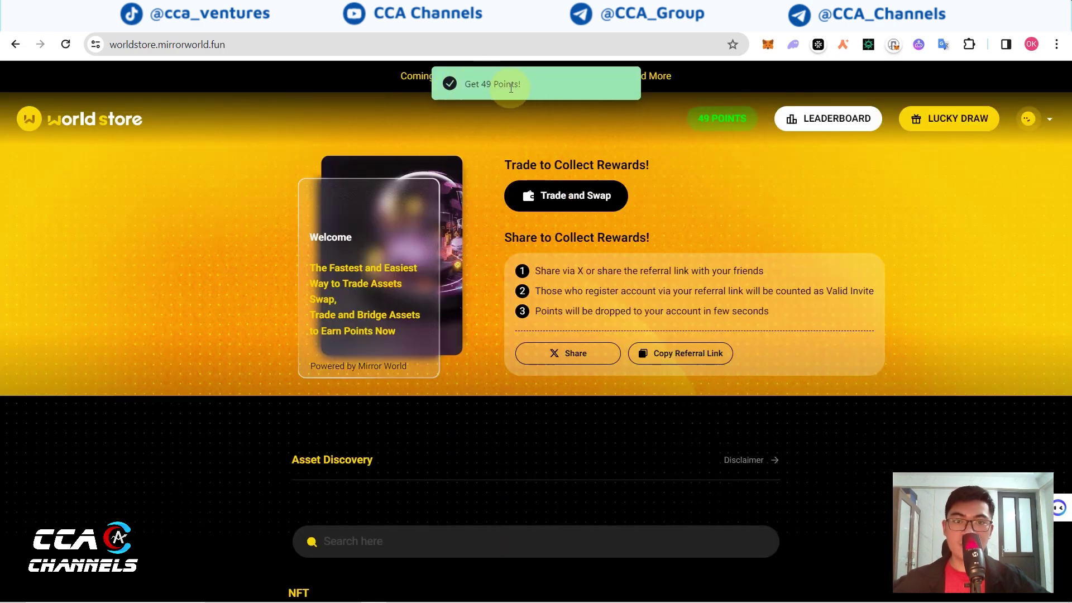
Step: Publish the prefilled World Store registration post on X and copy the referral link
left_click_drag(522, 87, 462, 81)
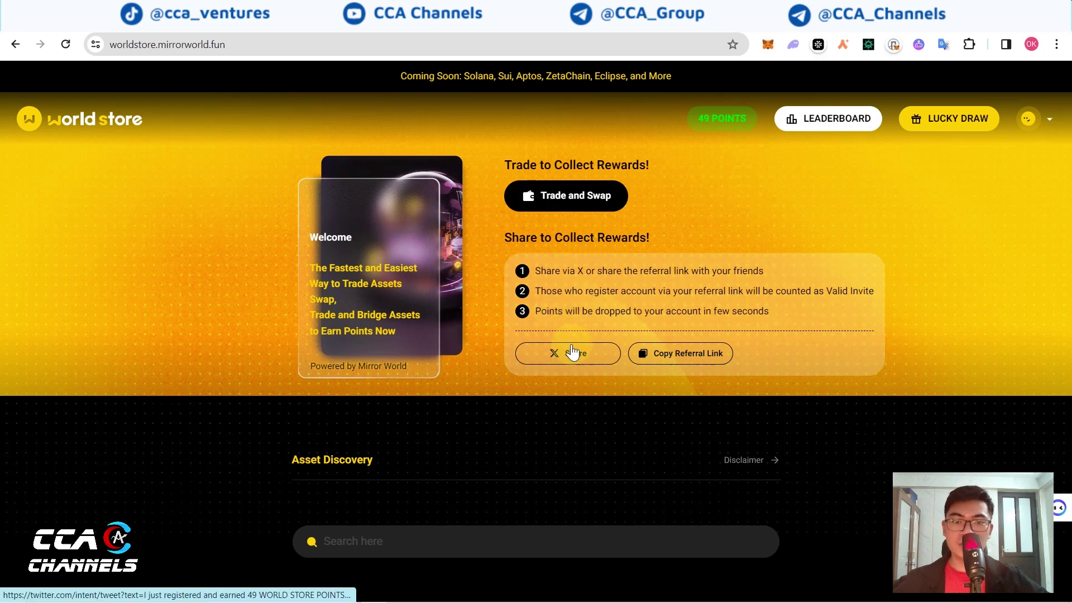
left_click(547, 357)
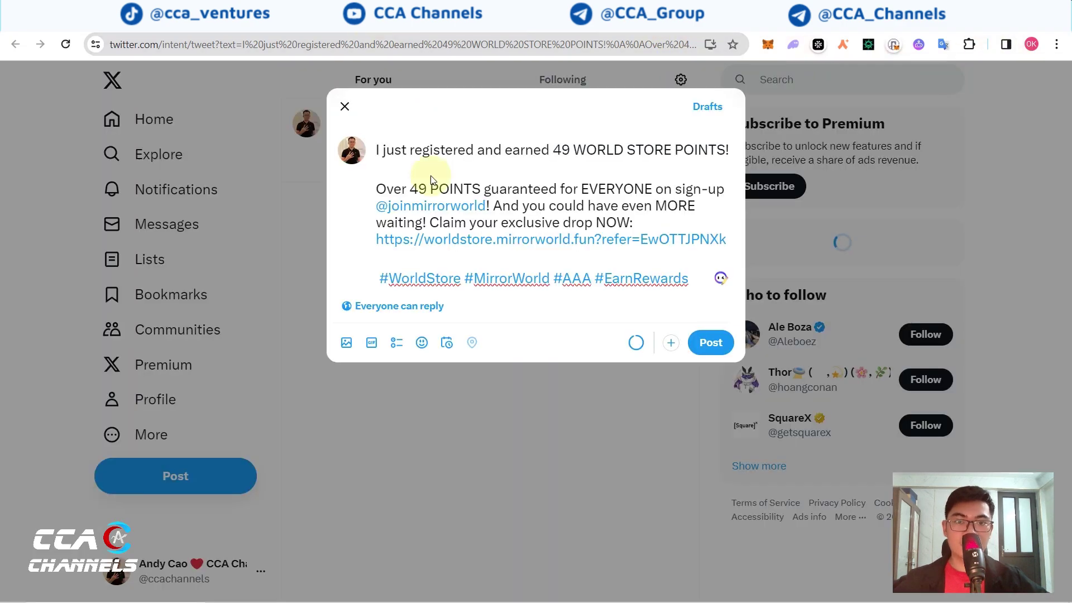
left_click(708, 343)
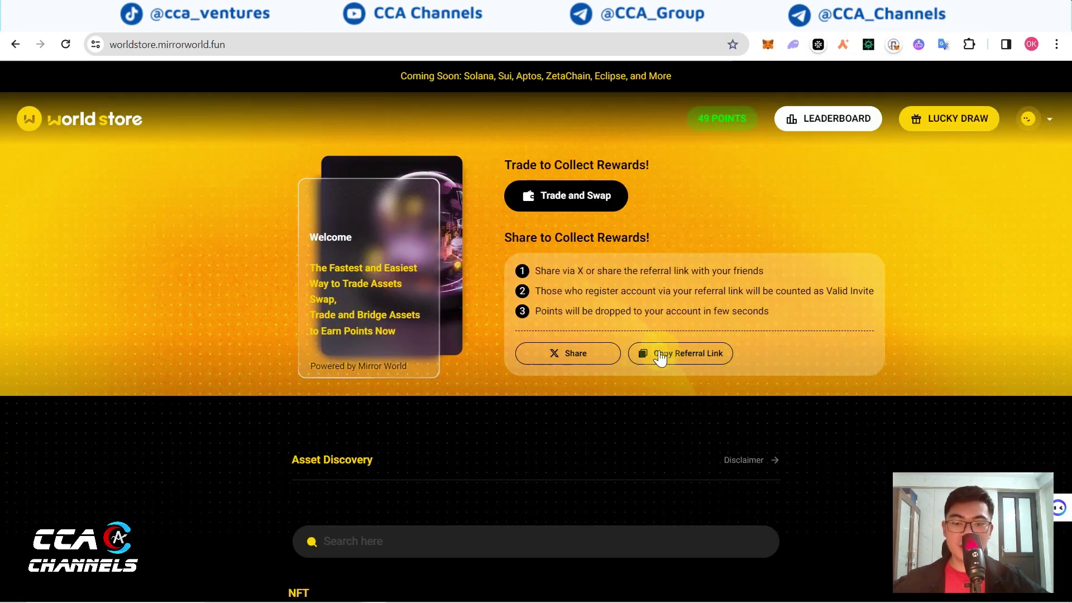
left_click(659, 357)
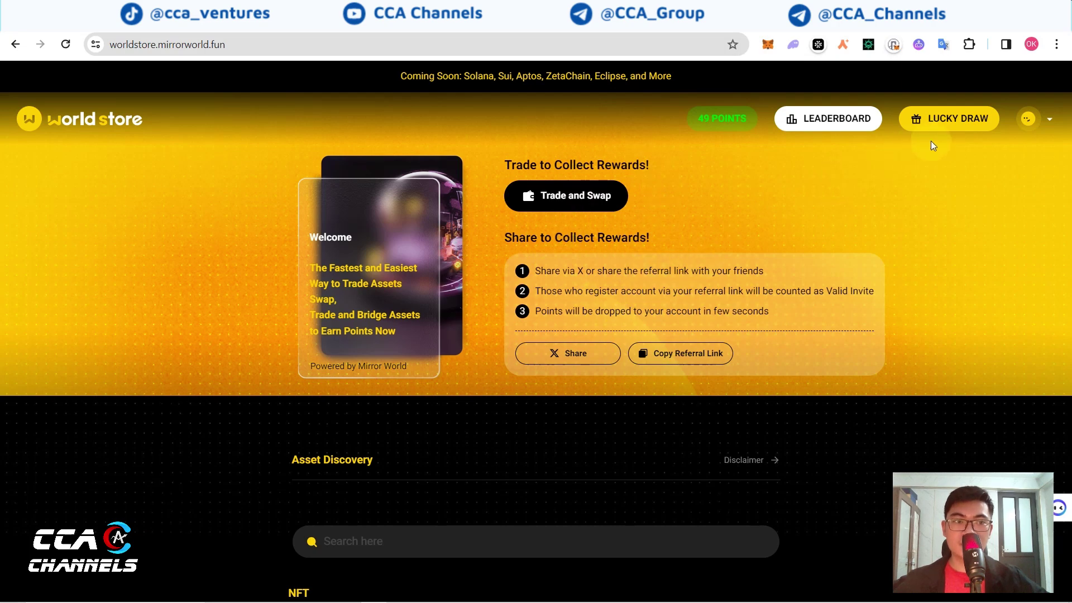
Step: Open the Trade and Swap deposit center and switch it to Buy with Fiat
scroll(494, 323, "down", 2)
scroll(522, 321, "up", 2)
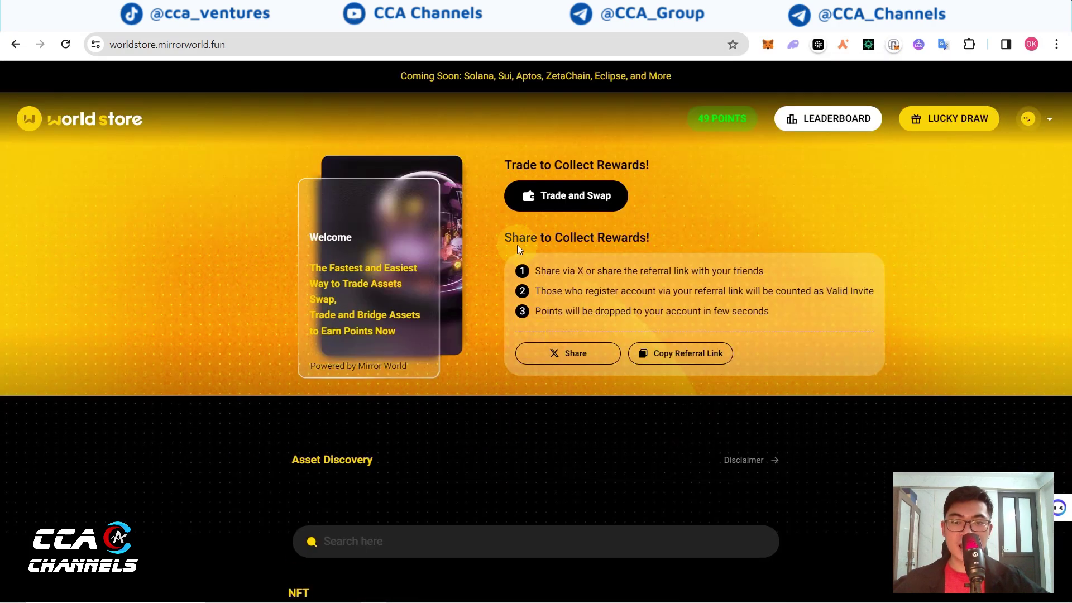
left_click(566, 201)
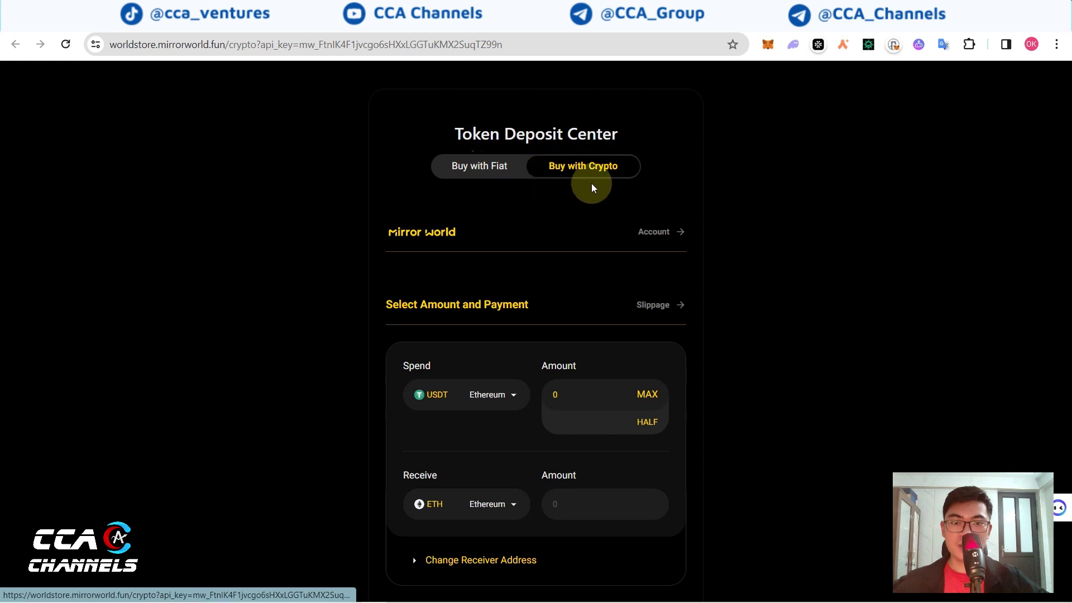
left_click(484, 176)
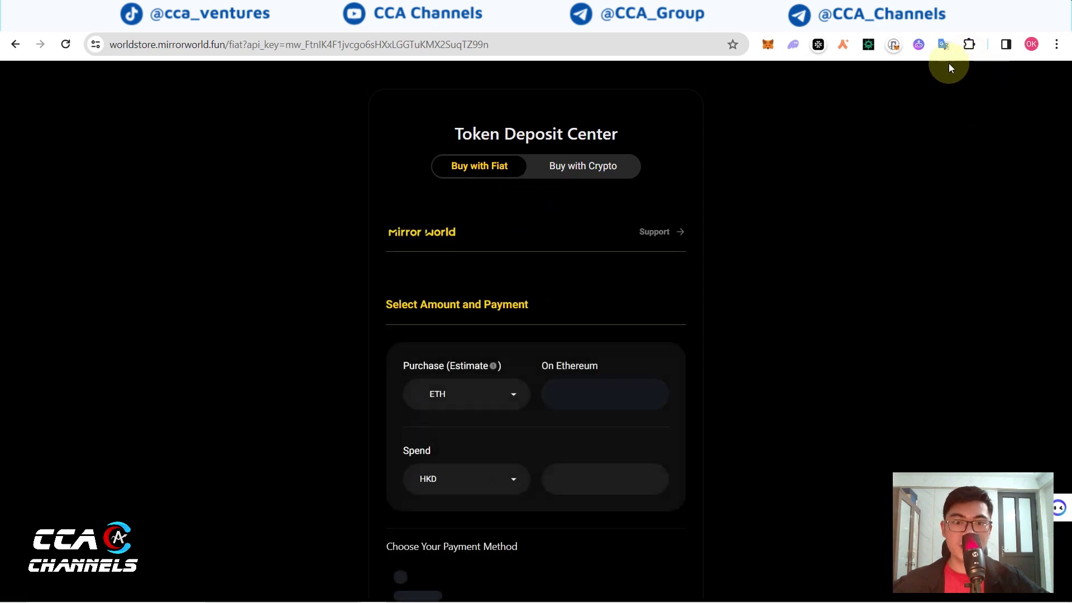
Step: Examine the available spending currencies and the card payment options of the fiat purchase form
scroll(503, 374, "down", 2)
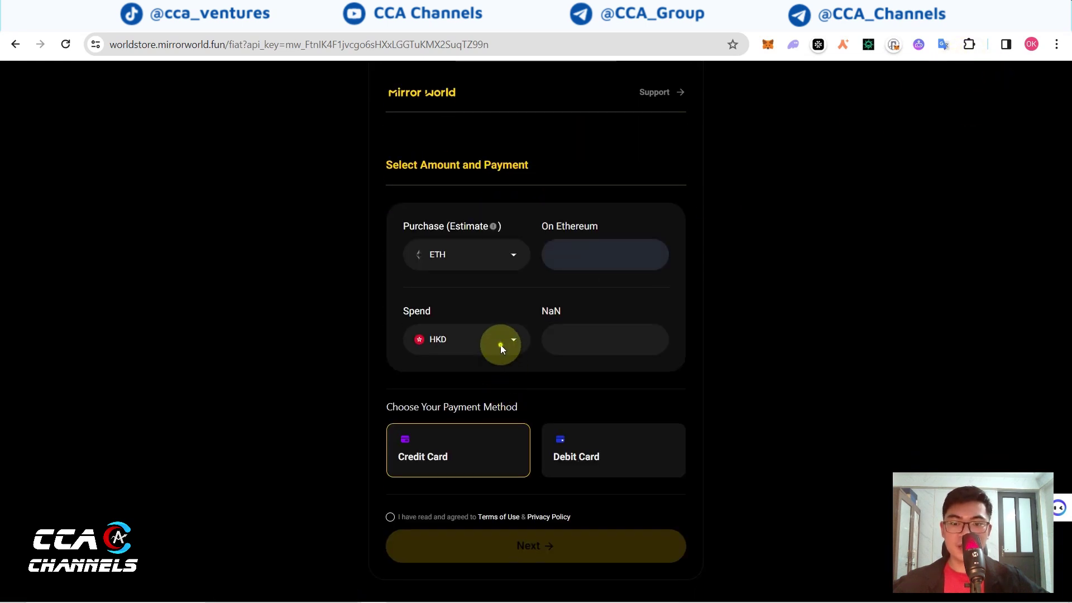
left_click(500, 344)
scroll(478, 351, "down", 8)
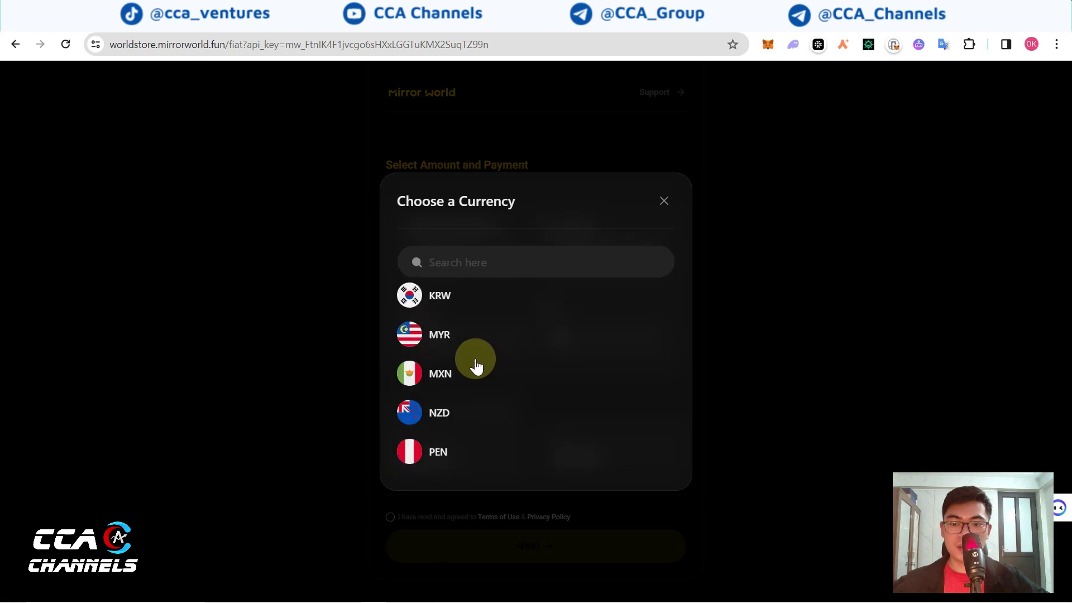
scroll(471, 368, "down", 6)
scroll(471, 402, "up", 8)
scroll(475, 397, "up", 6)
scroll(491, 357, "down", 10)
scroll(493, 357, "up", 8)
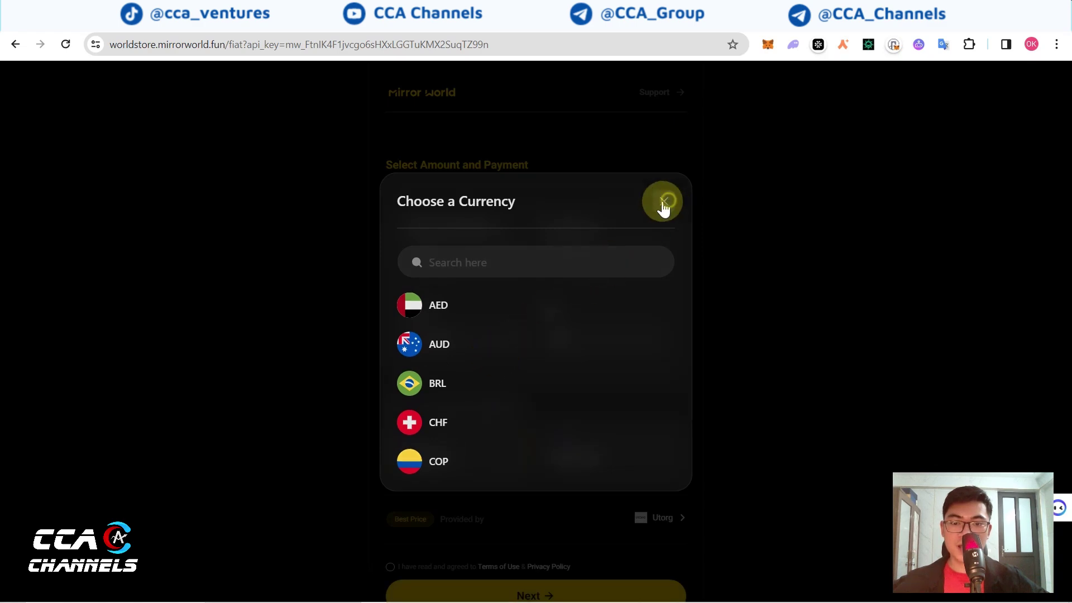
left_click(663, 206)
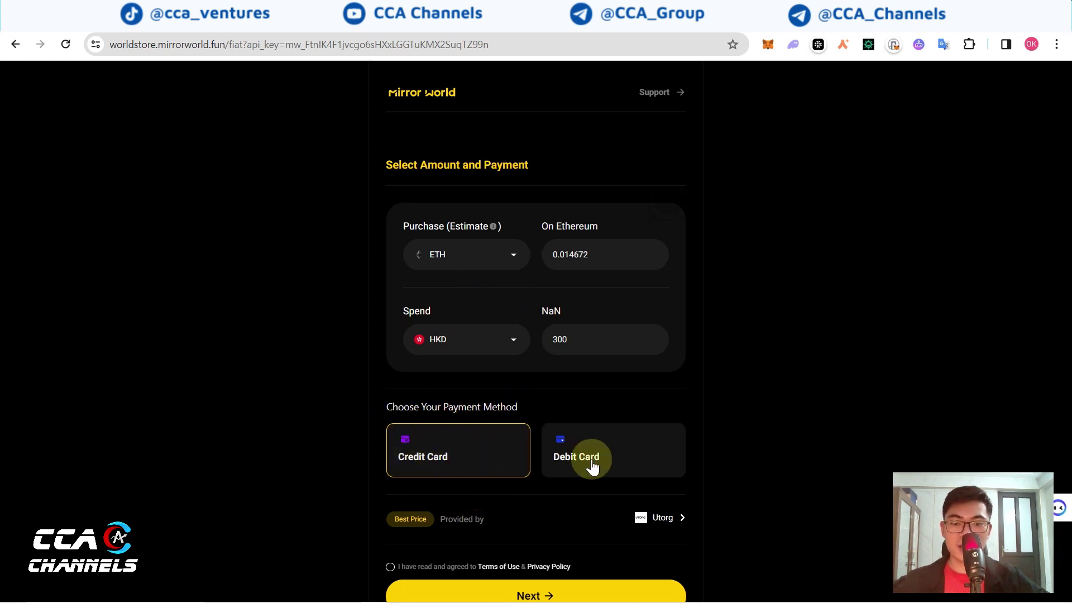
scroll(545, 463, "down", 1)
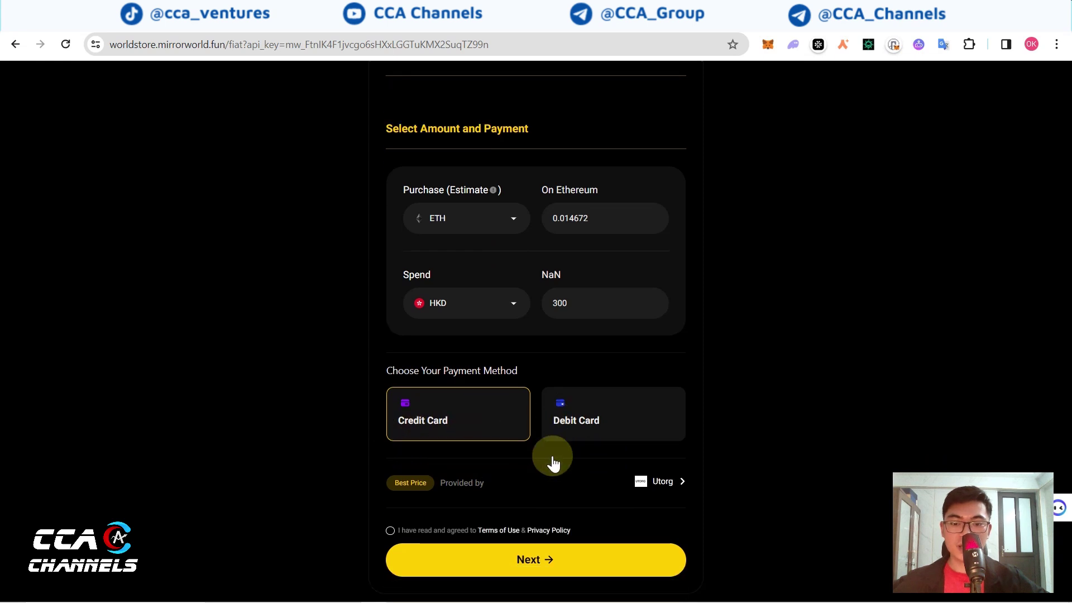
scroll(551, 447, "up", 4)
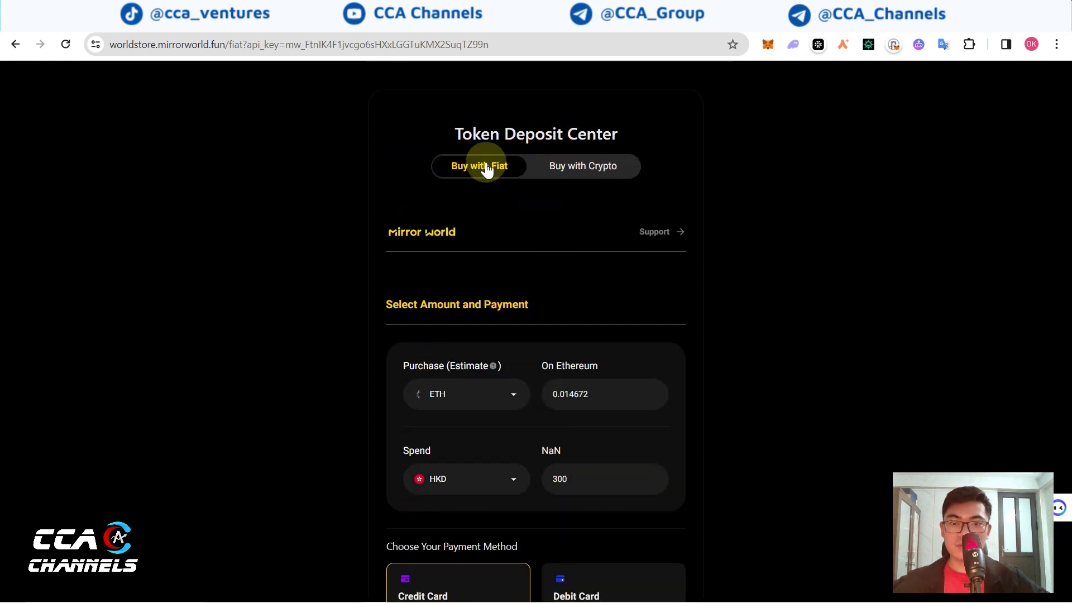
Step: Switch to Buy with Crypto and review the connected wallet's account details and the slippage settings
left_click(577, 175)
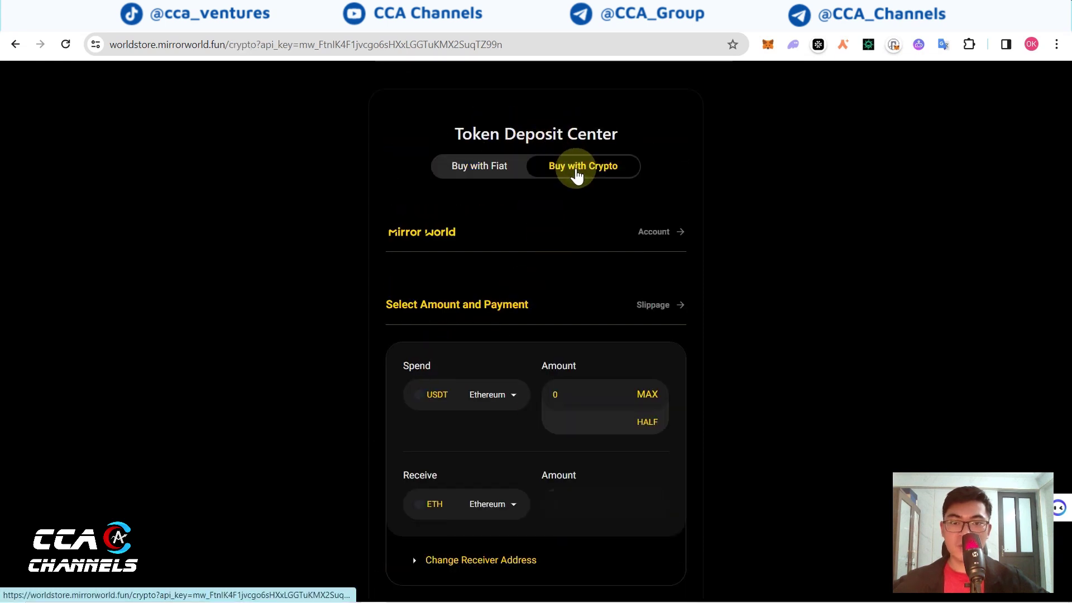
left_click(659, 241)
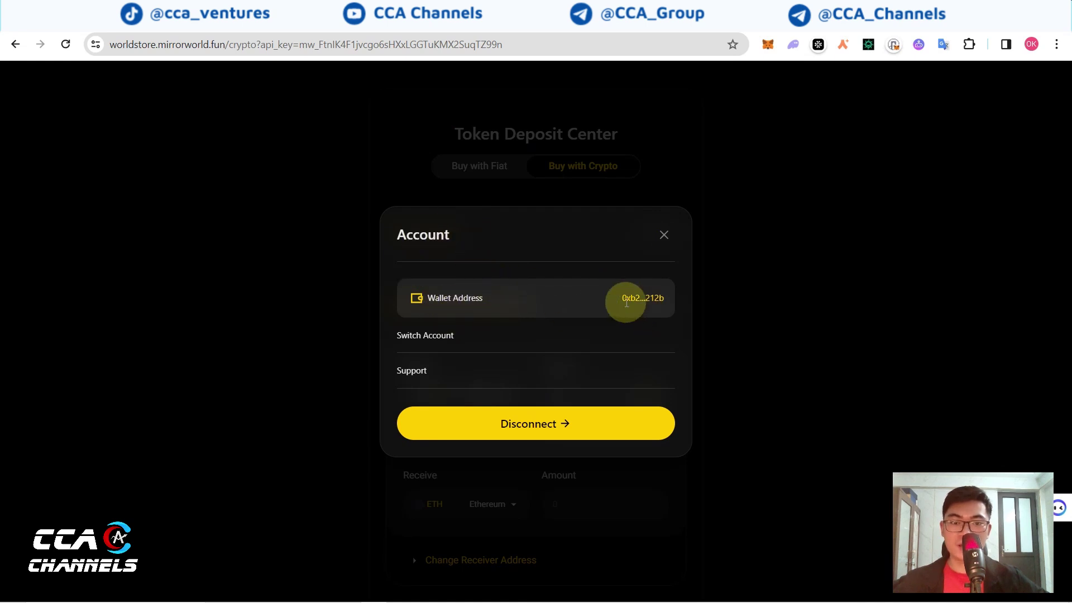
left_click(662, 237)
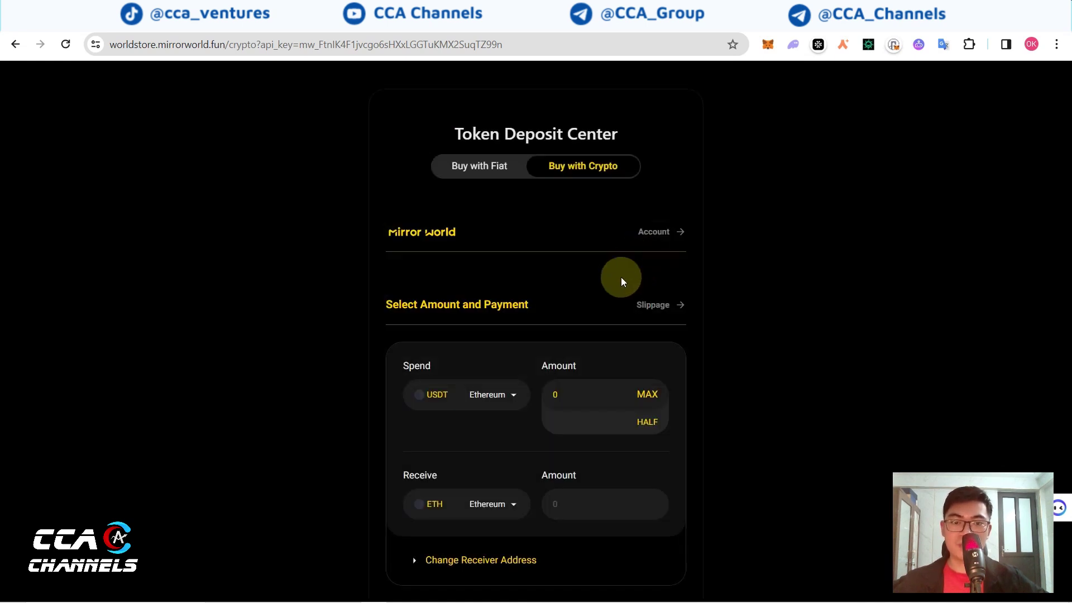
left_click(664, 312)
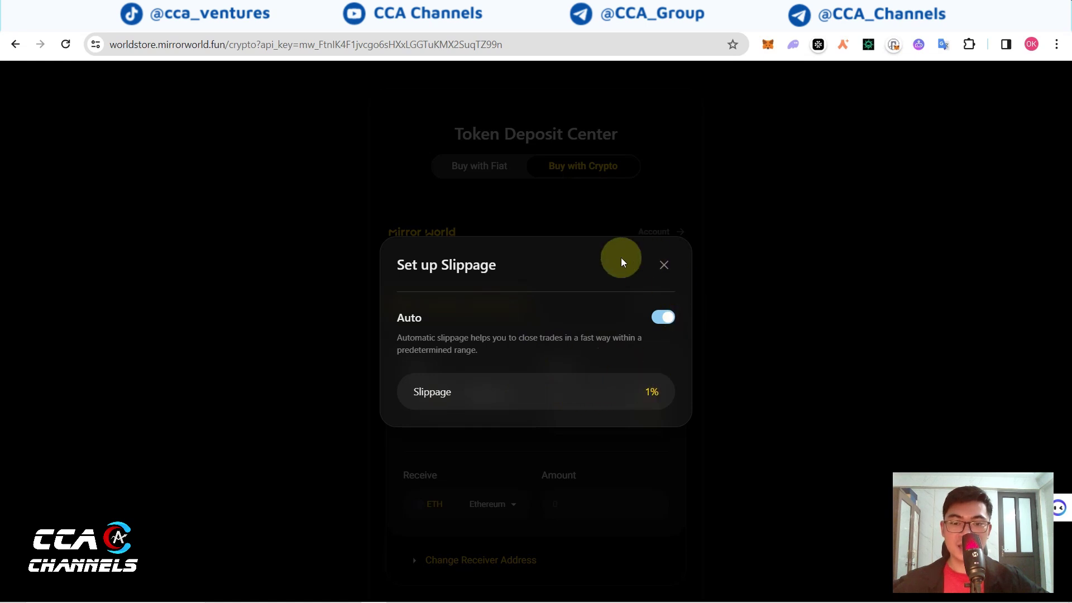
left_click(666, 270)
Step: Search for bnb among the spend tokens, select the BSC network and look through the other available networks
scroll(521, 345, "down", 2)
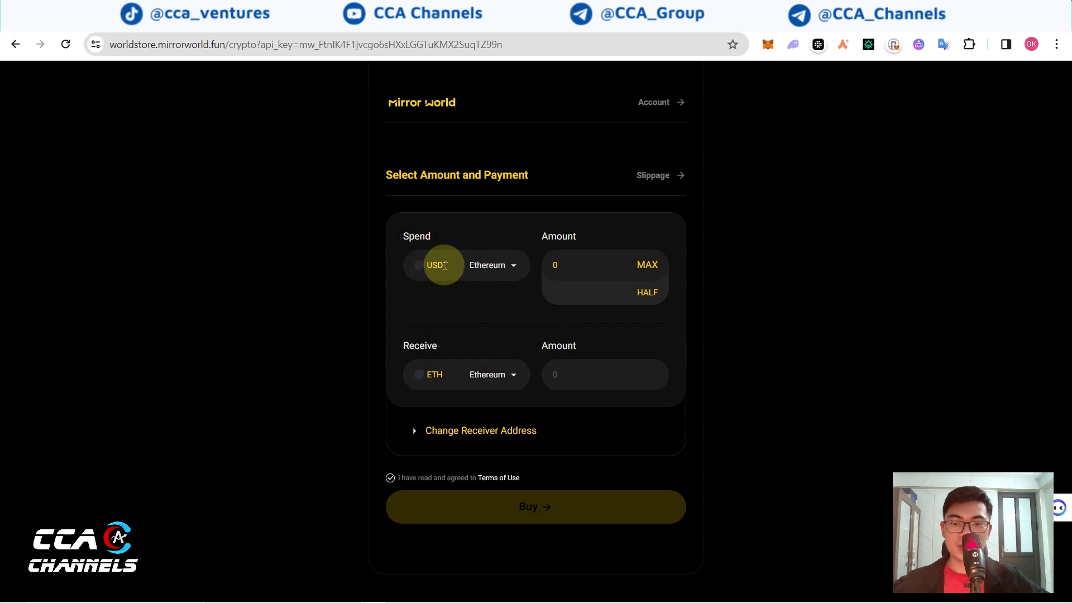
left_click(513, 268)
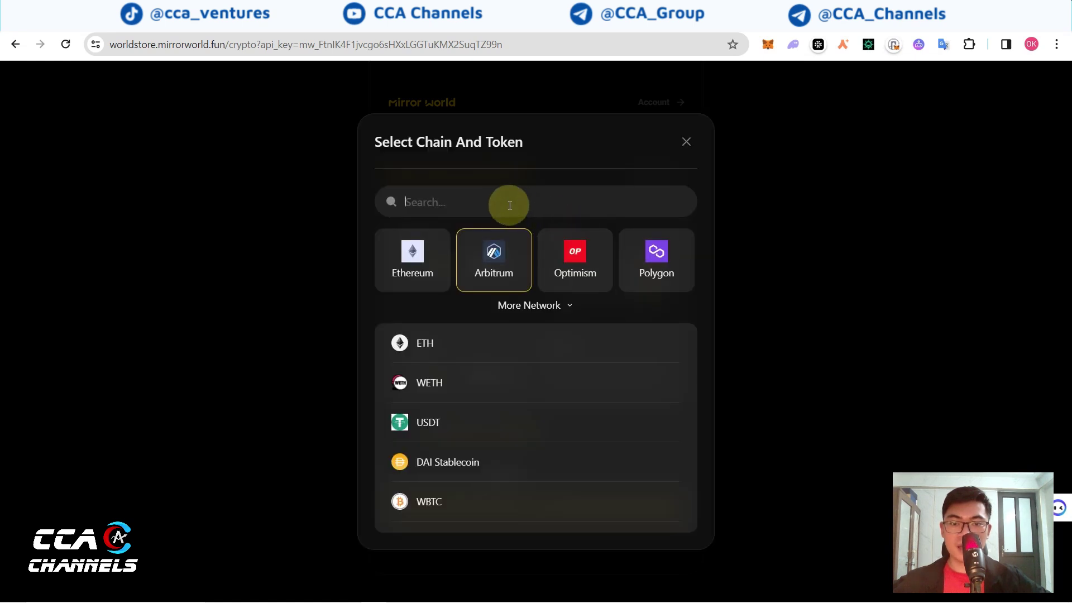
type("bnb")
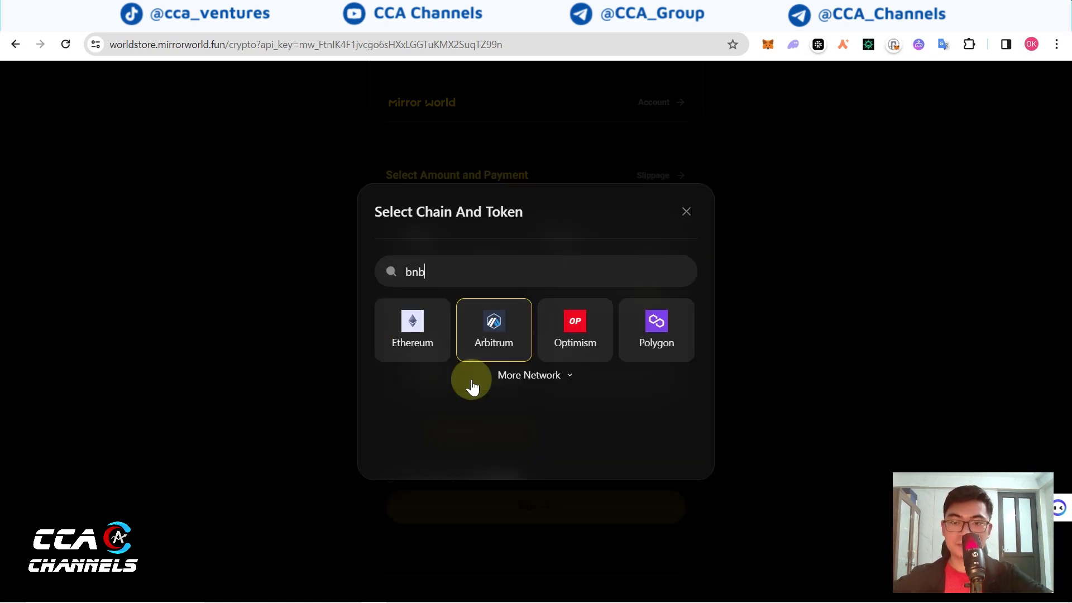
left_click(553, 377)
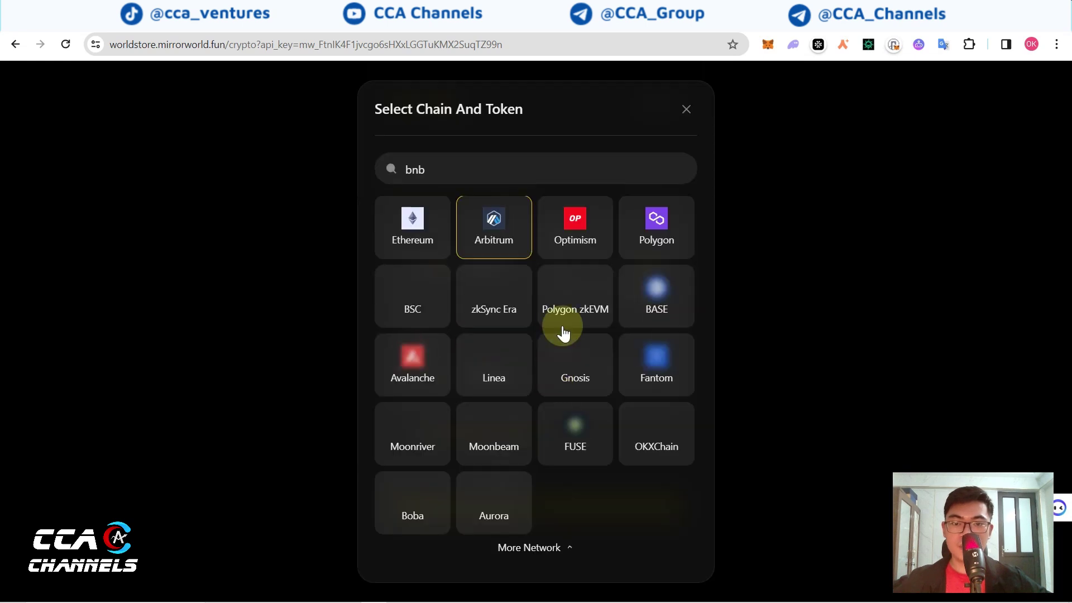
left_click(420, 299)
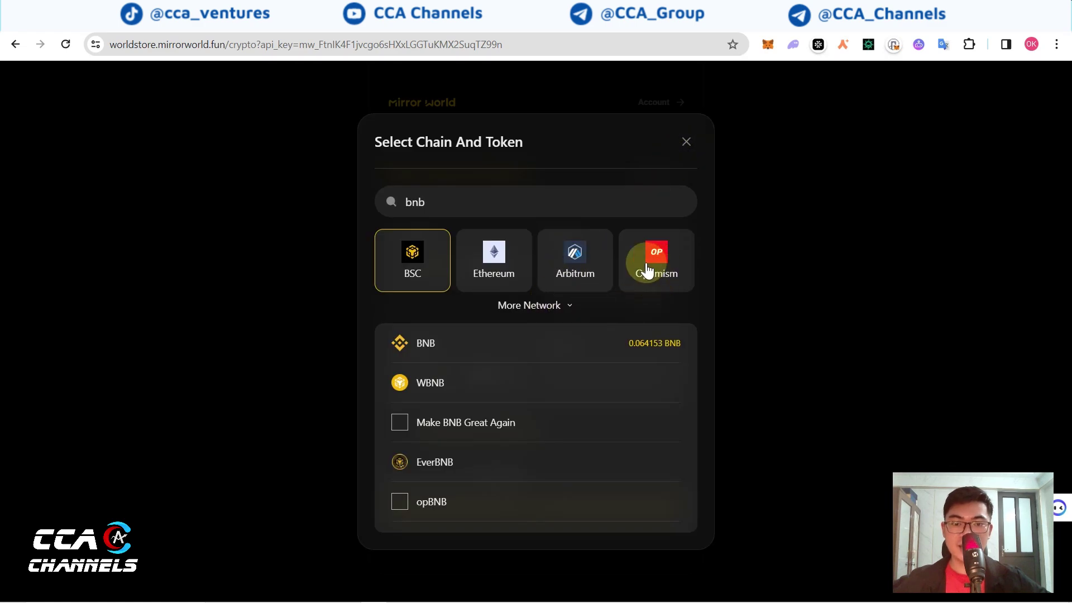
left_click(545, 308)
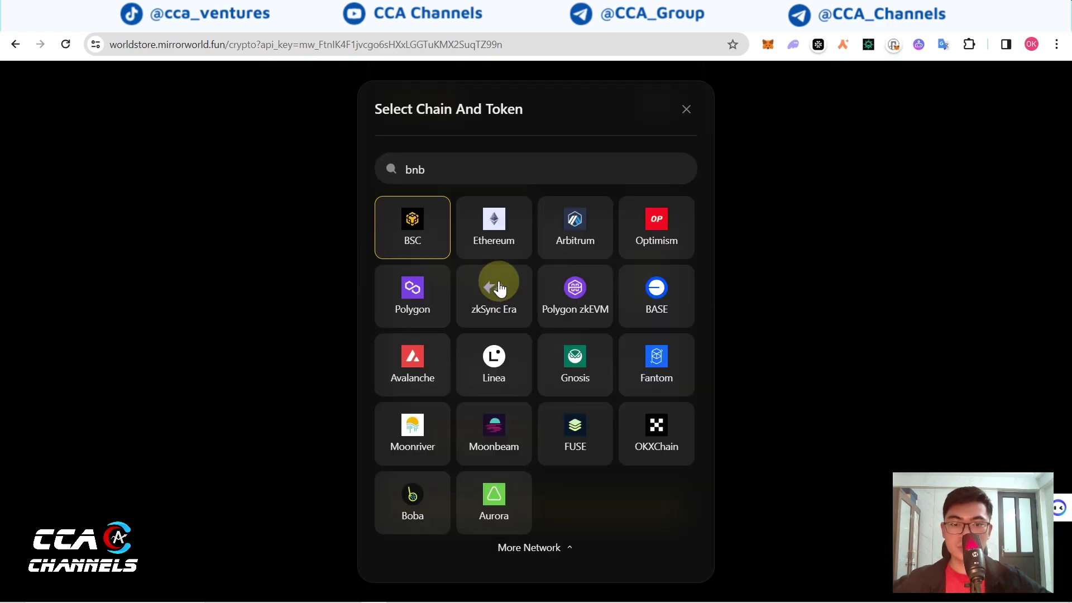
left_click(687, 110)
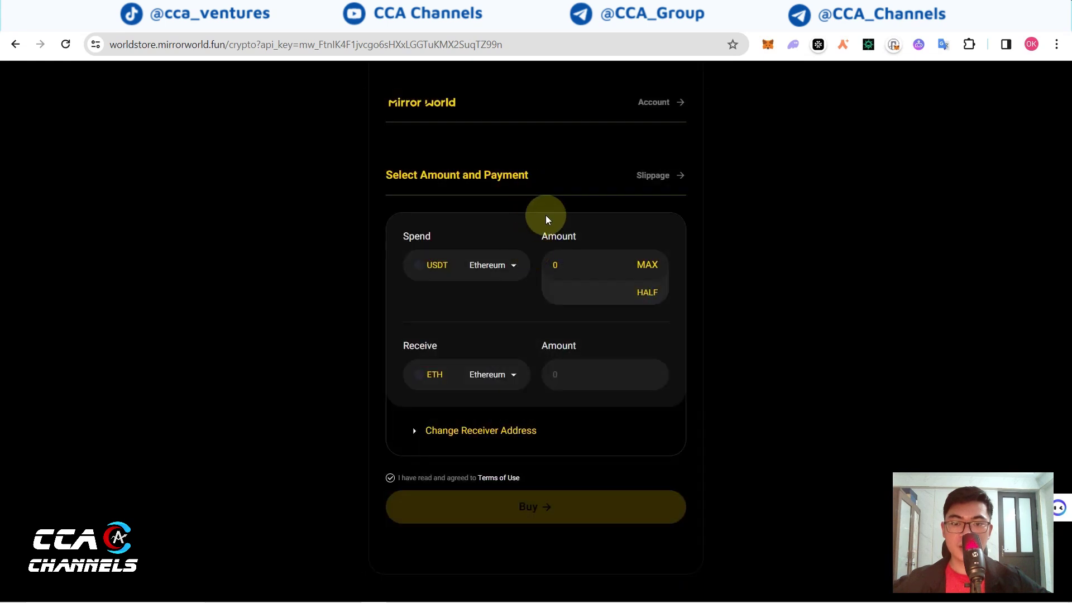
Step: Choose BNB on the BSC network as the token to spend
left_click(493, 269)
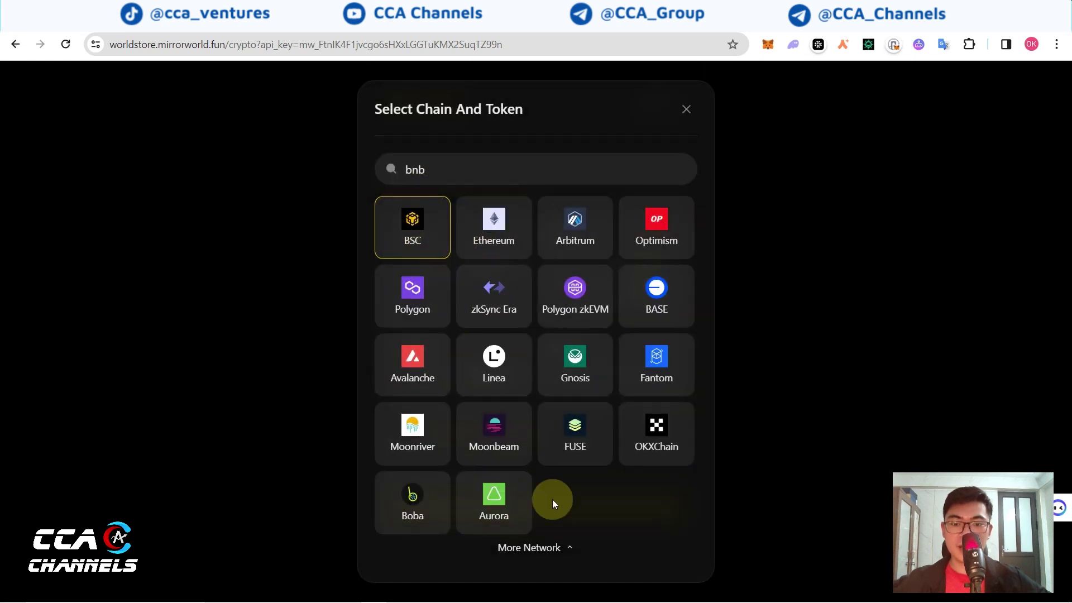
left_click(534, 547)
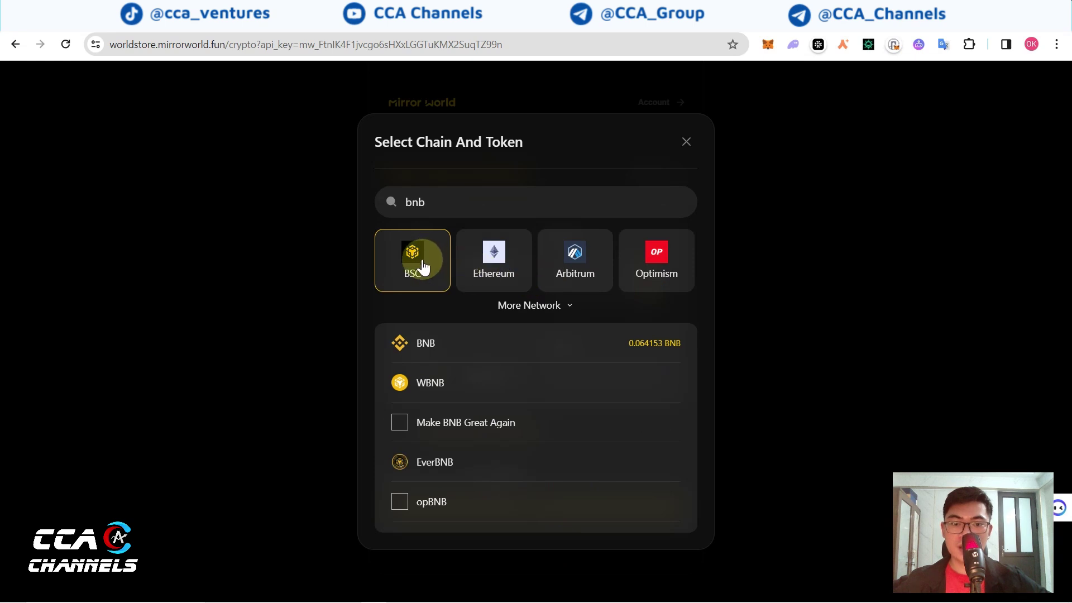
left_click(441, 346)
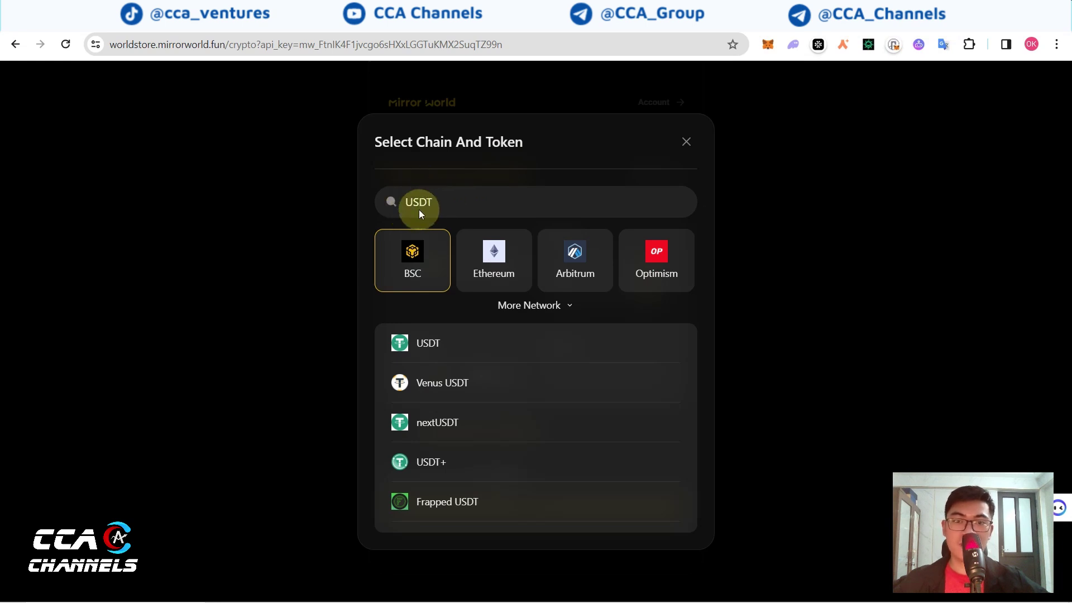
Step: Check USDT on the Arbitrum and Ethereum networks, and choose USDT on BSC as the token to spend
left_click(508, 274)
left_click(498, 250)
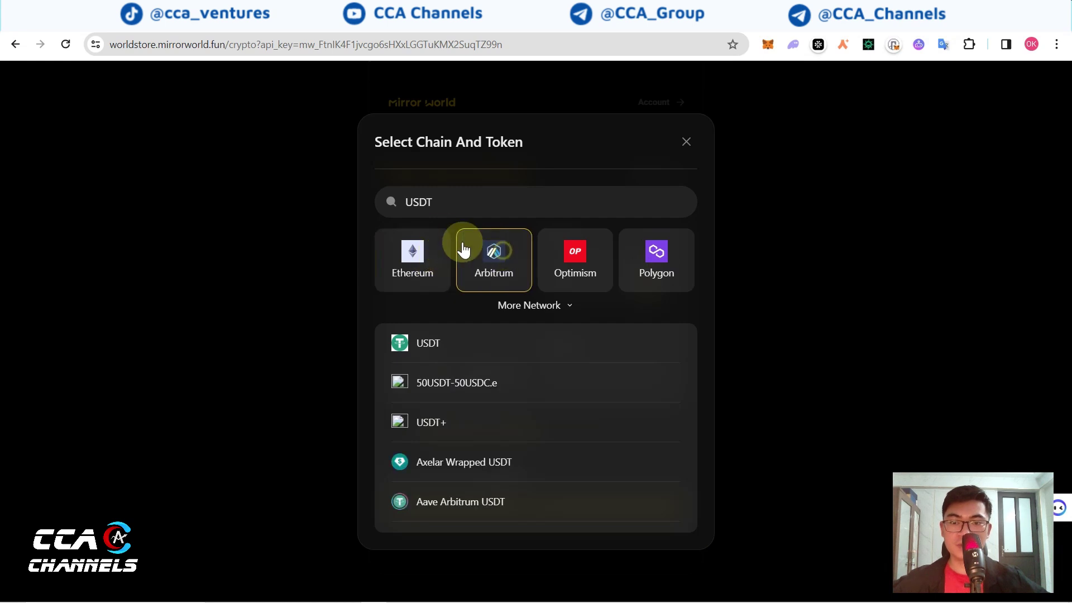
left_click(415, 253)
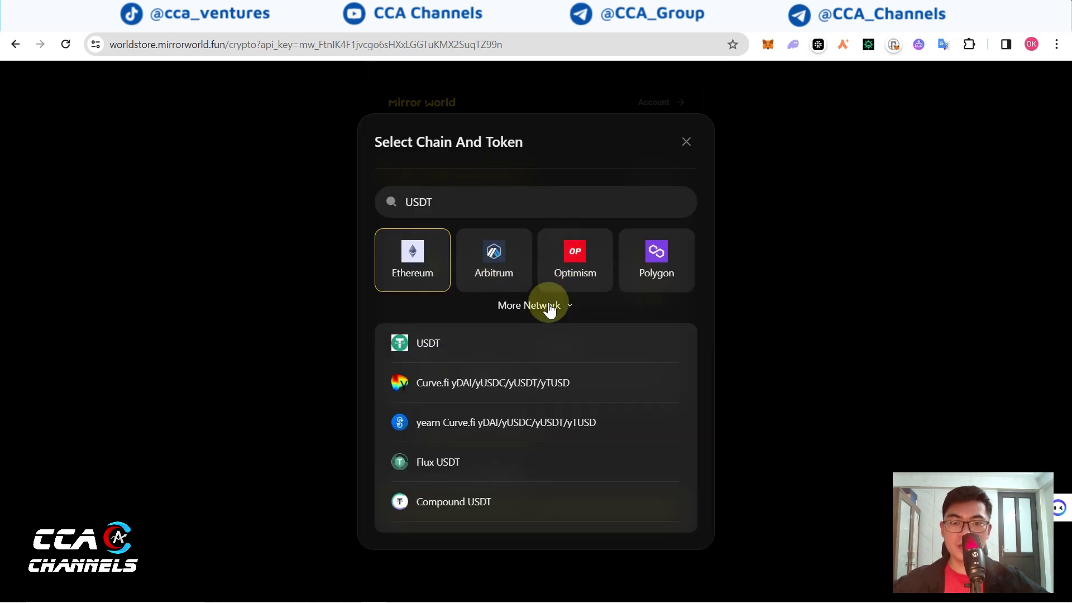
left_click(544, 306)
left_click(385, 300)
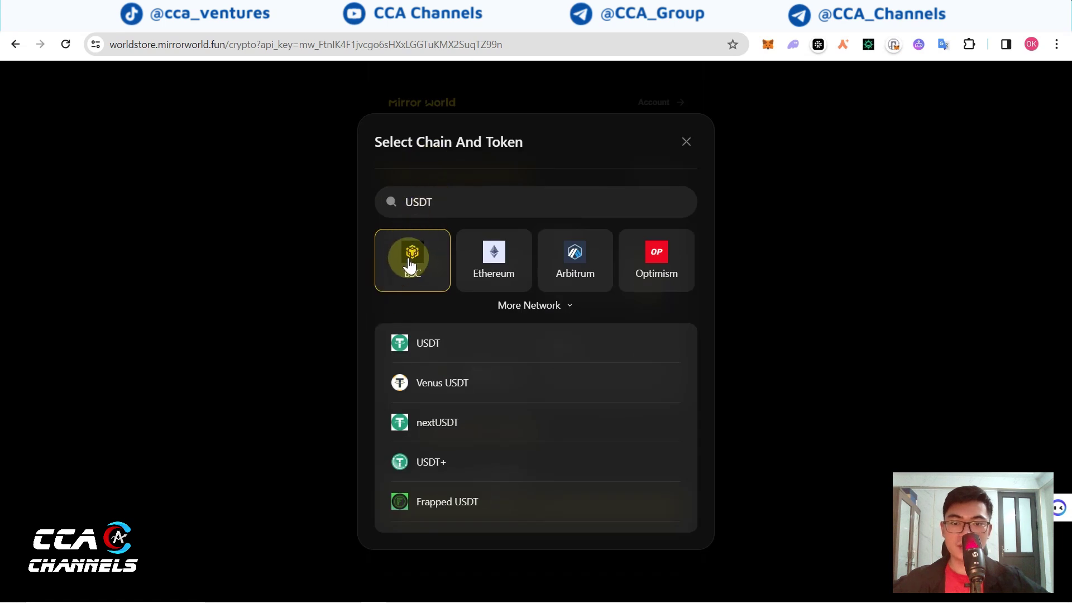
left_click(423, 346)
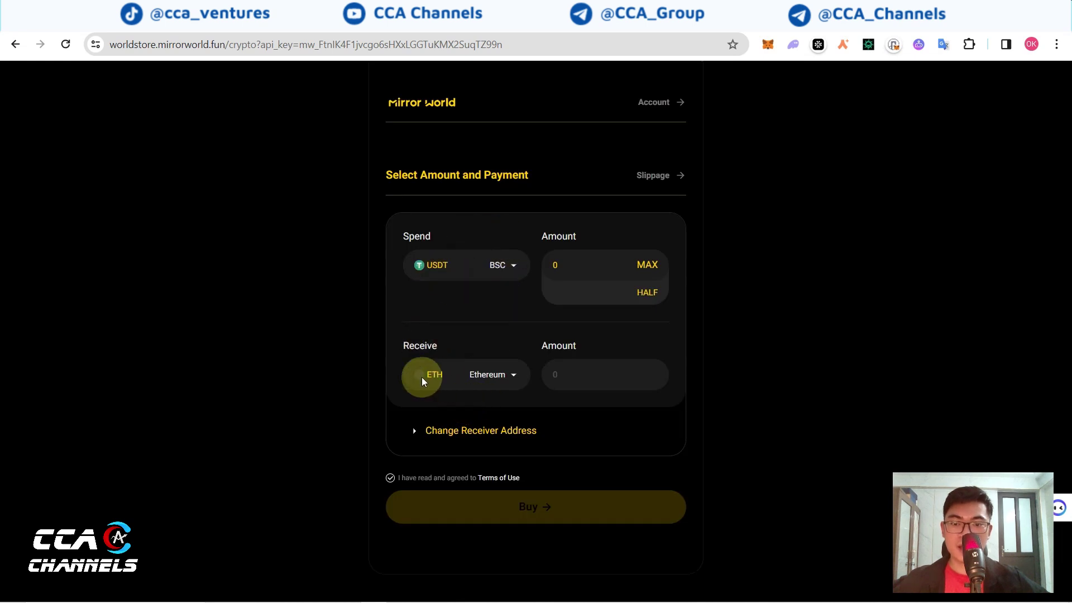
Step: Search the receive tokens for BNB and choose BNB on the BSC network as the token to receive
left_click(495, 384)
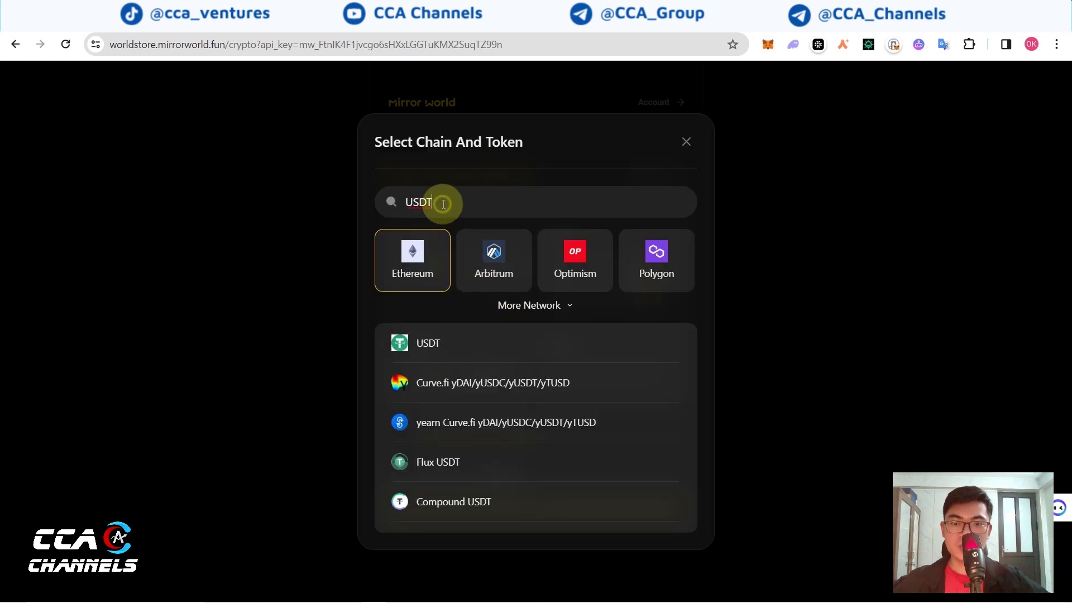
key("BackSpace")
key("BackSpace")
key("BackSpace")
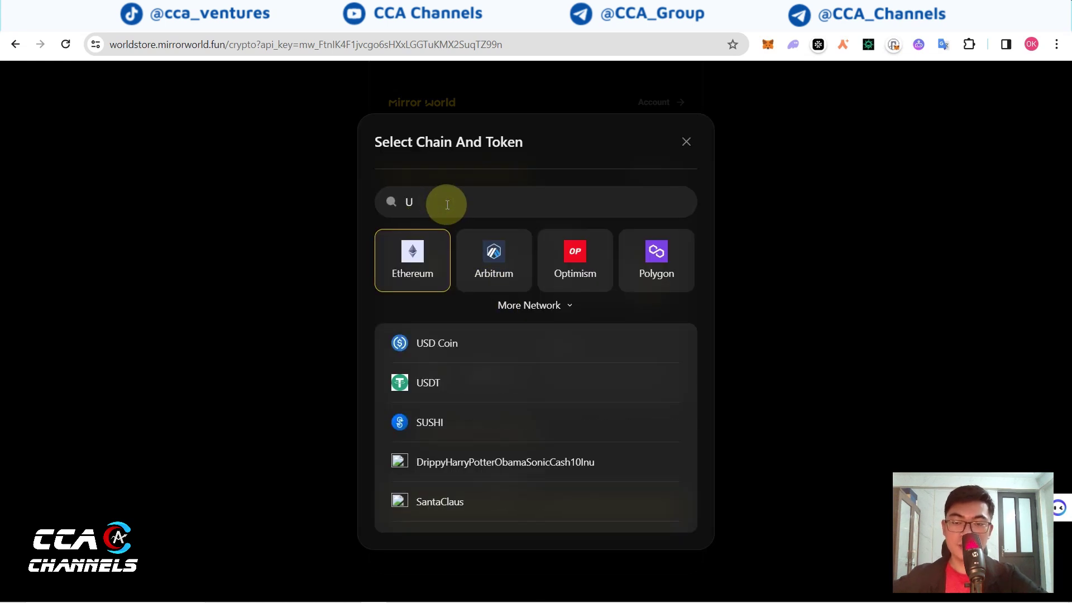
key("BackSpace")
type("BNB")
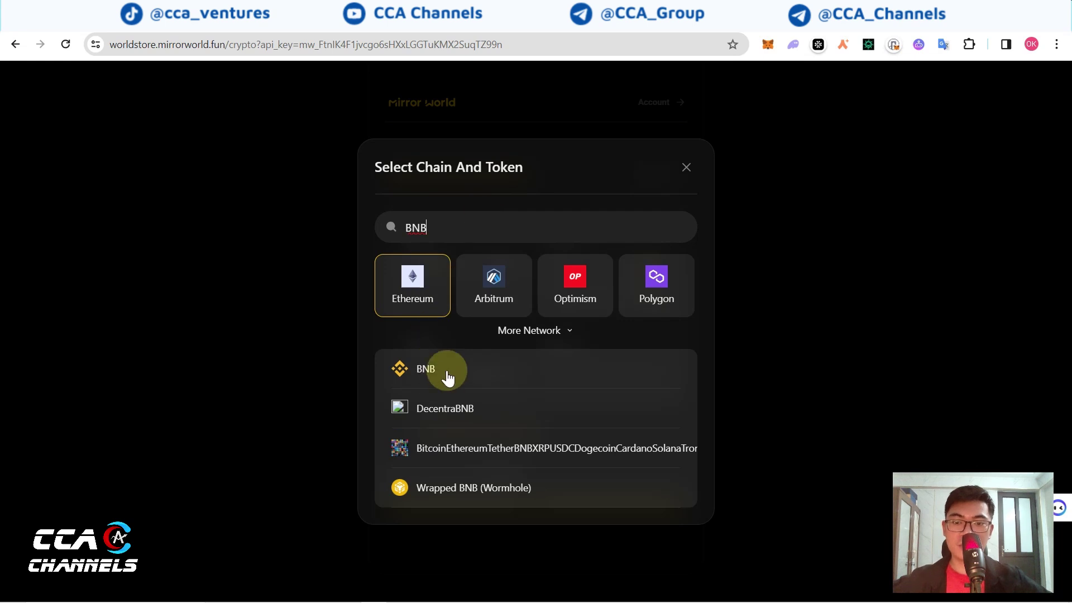
left_click(409, 302)
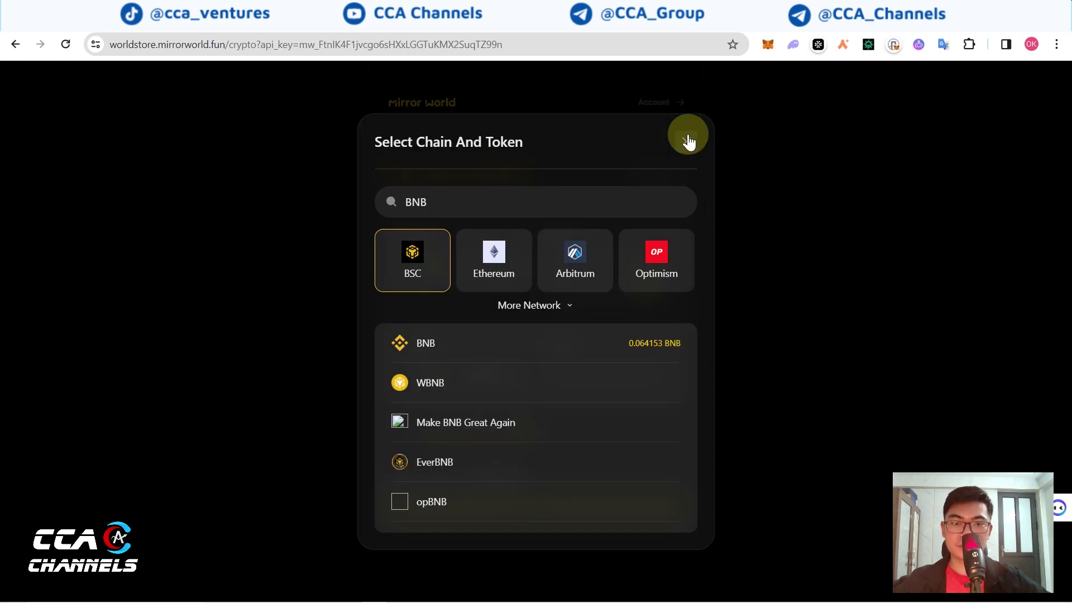
left_click(400, 343)
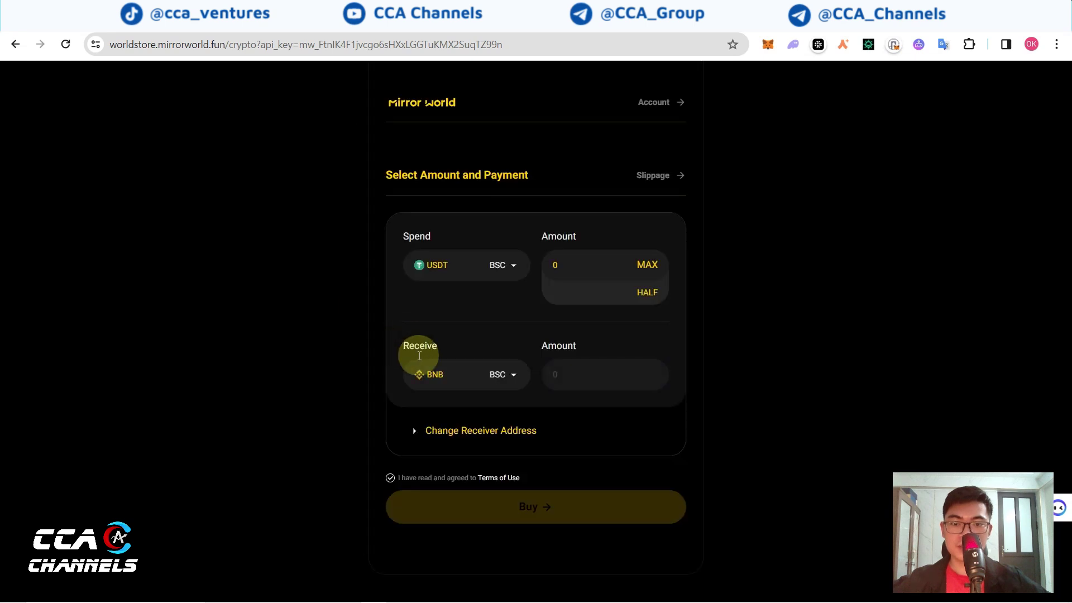
Step: Set the spend amount to 10 USDT and submit the purchase
left_click(598, 266)
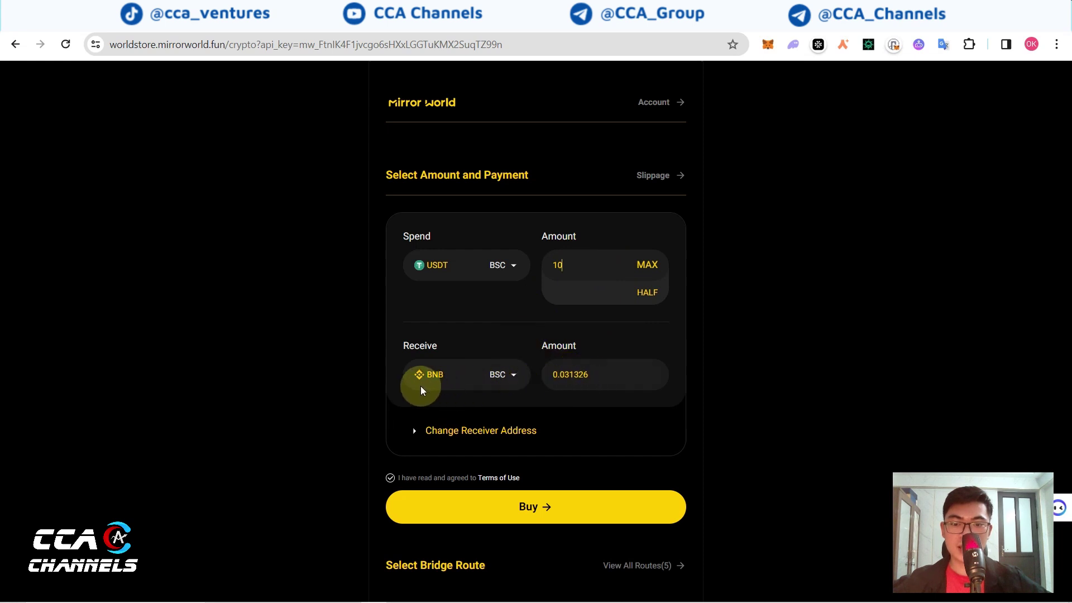
left_click(522, 505)
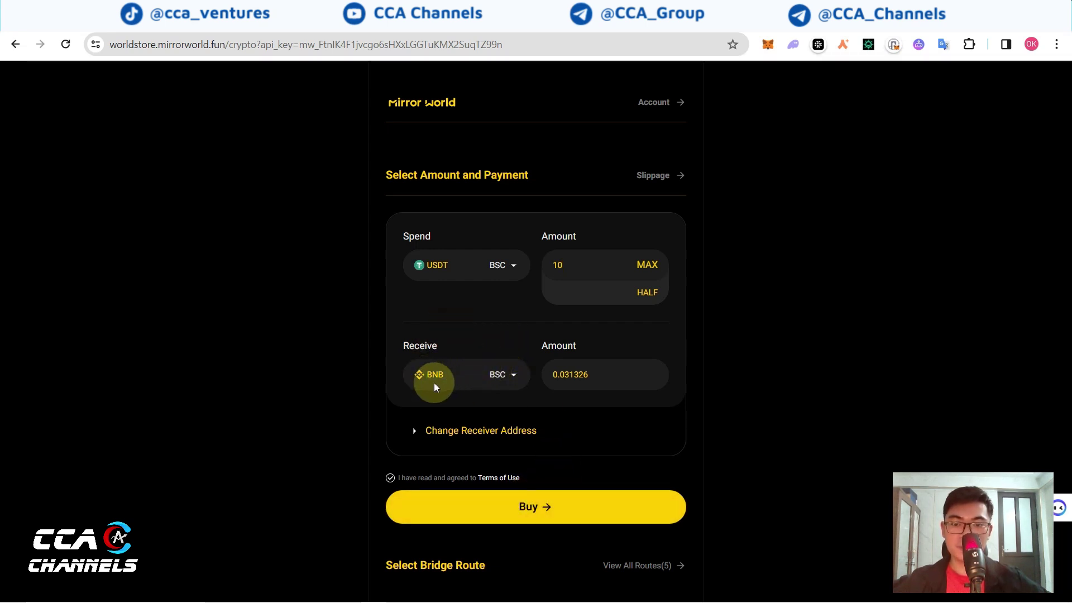
Step: Change the network for receiving BNB to Ethereum and take the 10 USDT purchase to its transaction summary
left_click(500, 383)
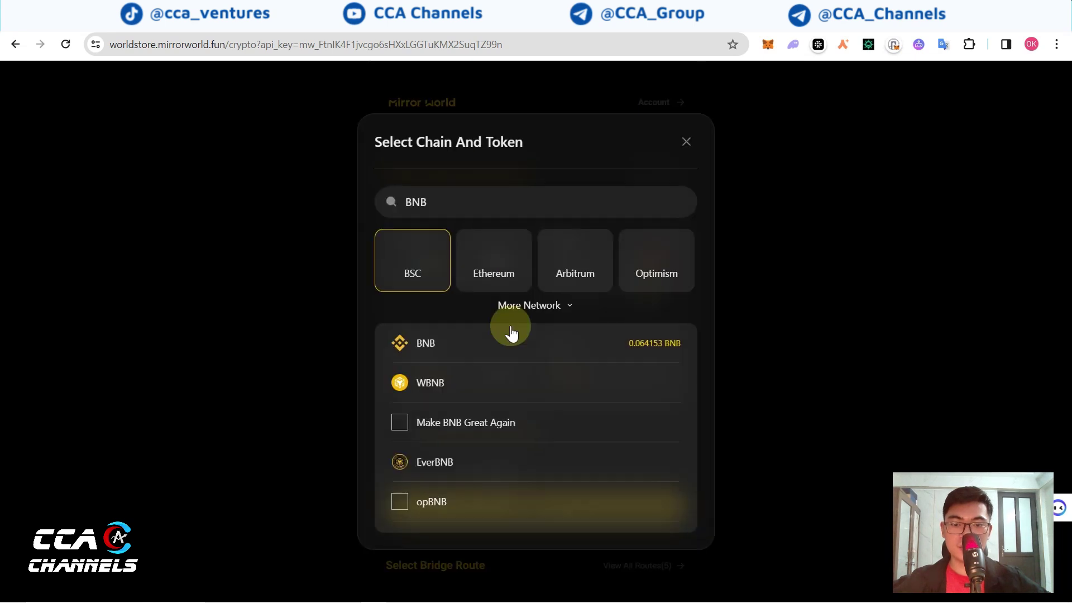
left_click(491, 271)
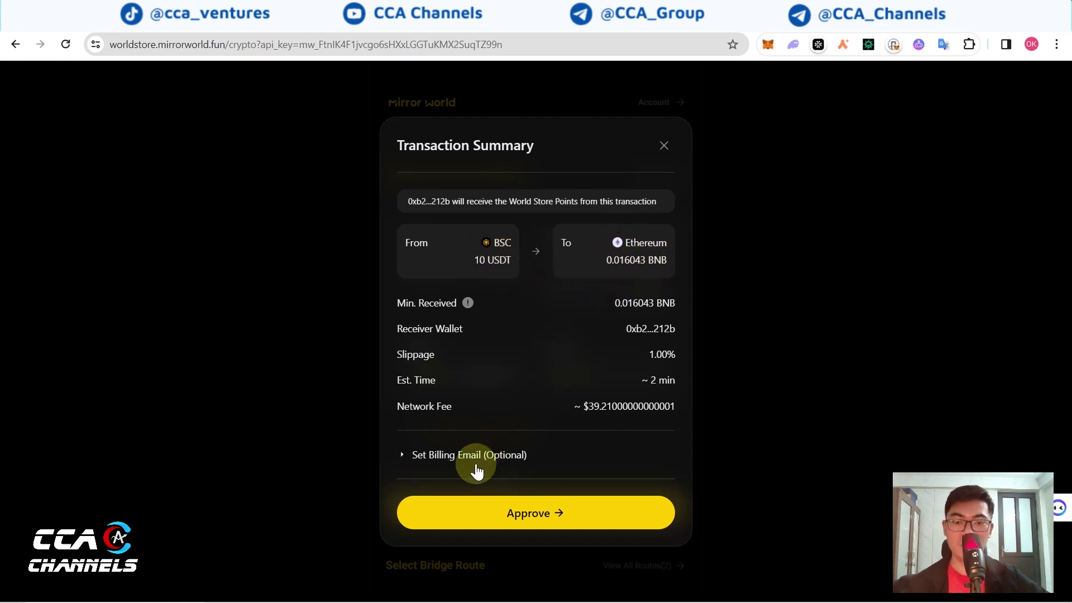
left_click(557, 508)
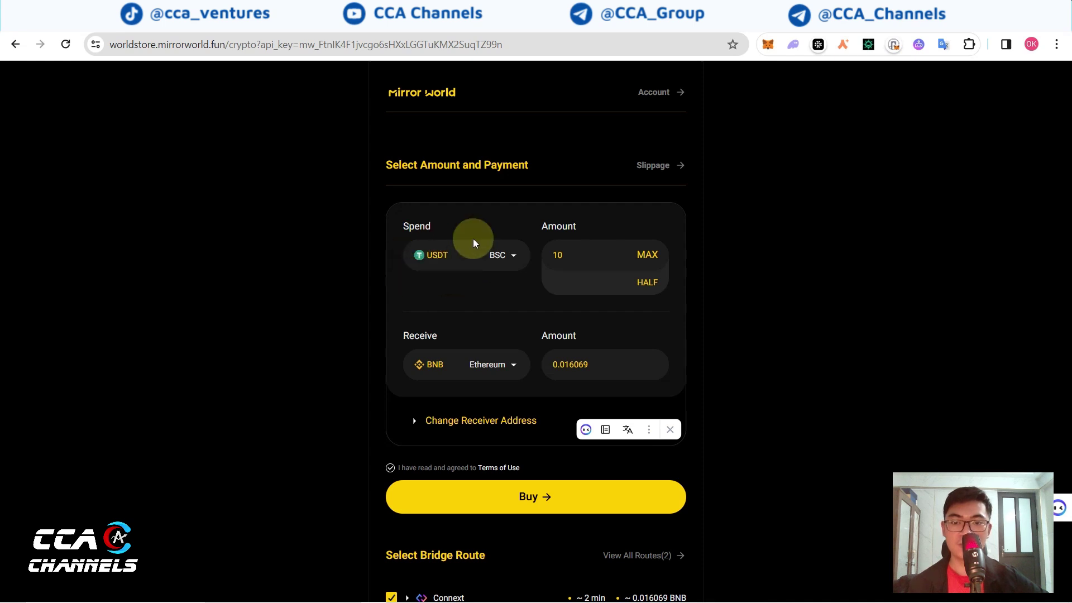
Step: Review the receive token choices on Ethereum and the bridge route offered for the swap
left_click(491, 364)
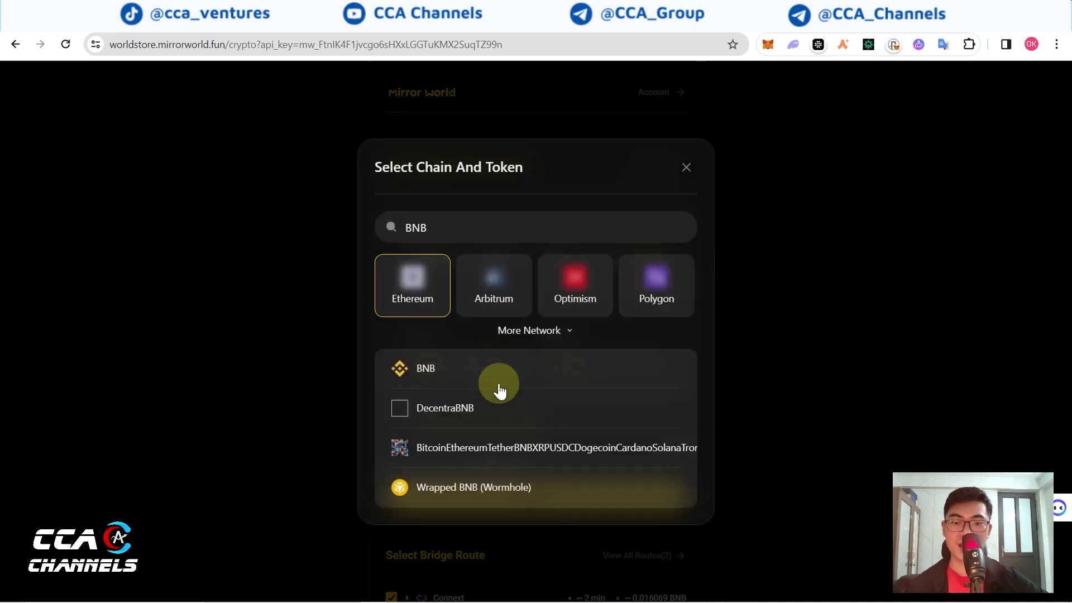
left_click(689, 169)
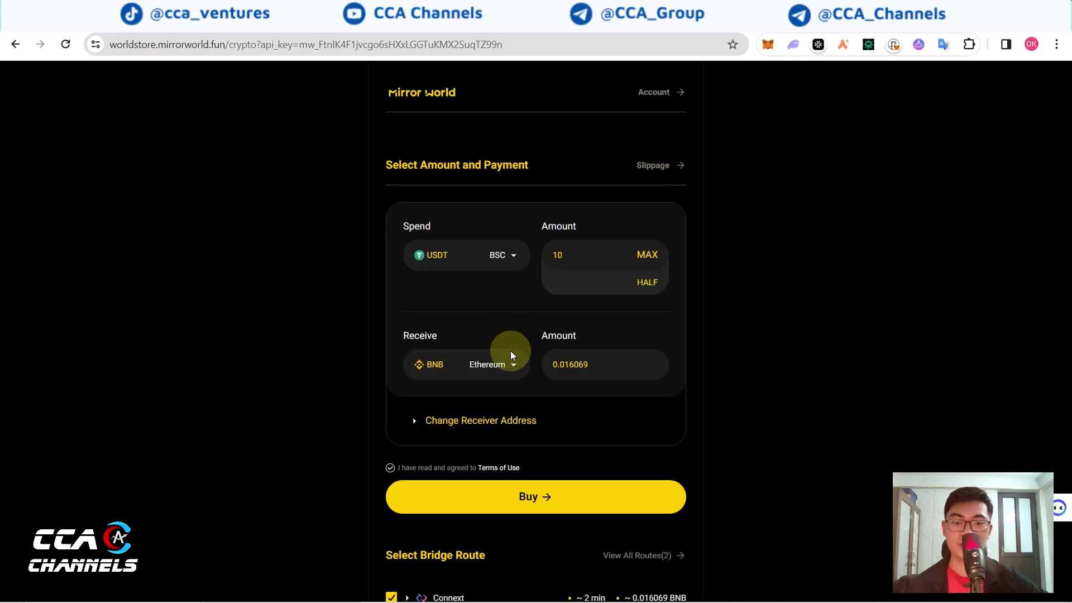
scroll(520, 380, "down", 1)
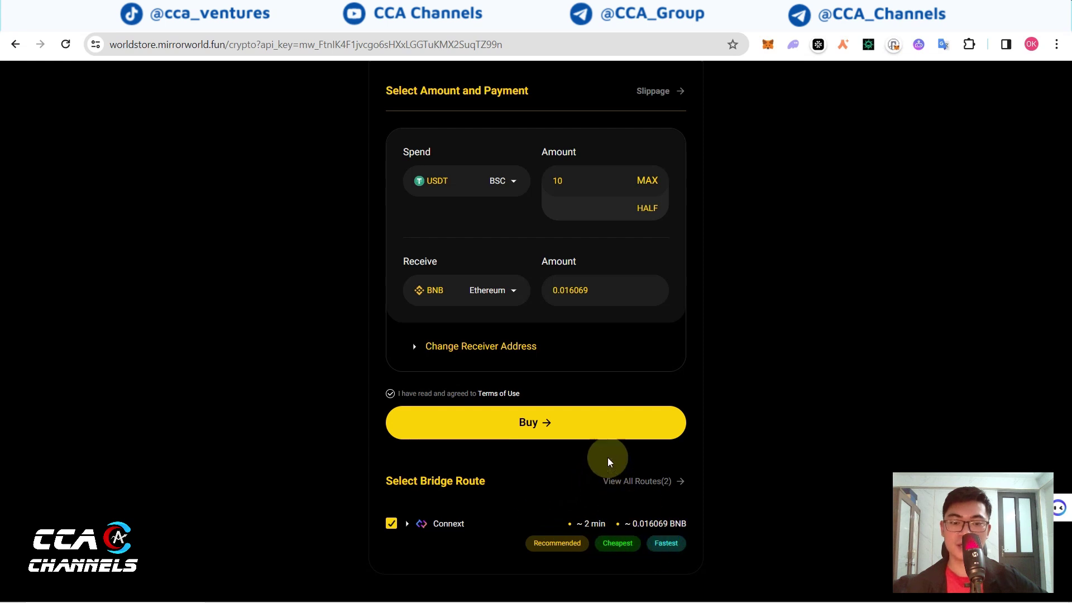
scroll(599, 297, "up", 4)
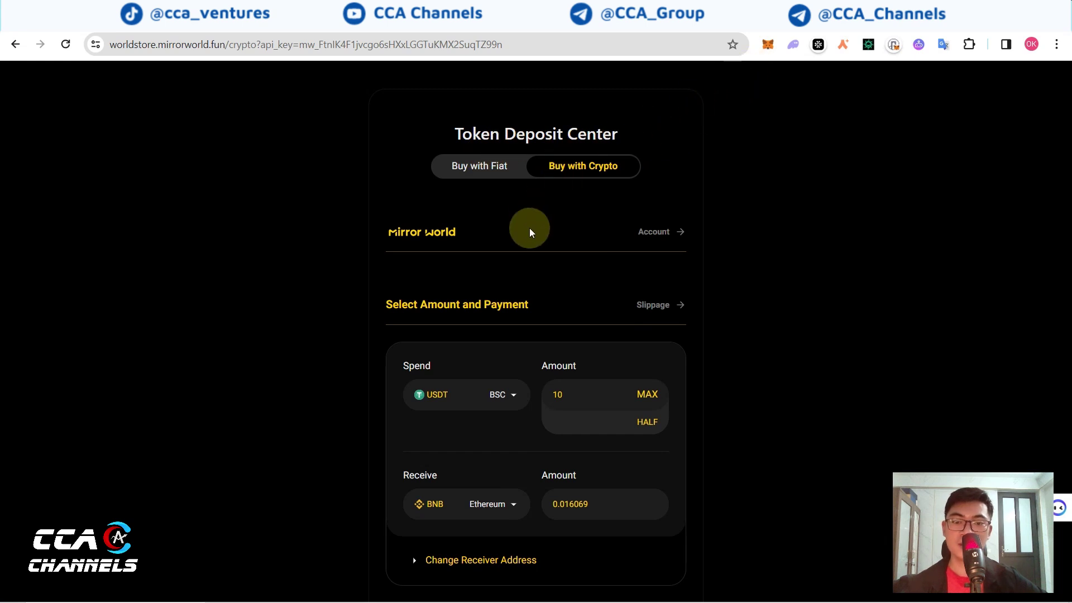
scroll(529, 228, "down", 3)
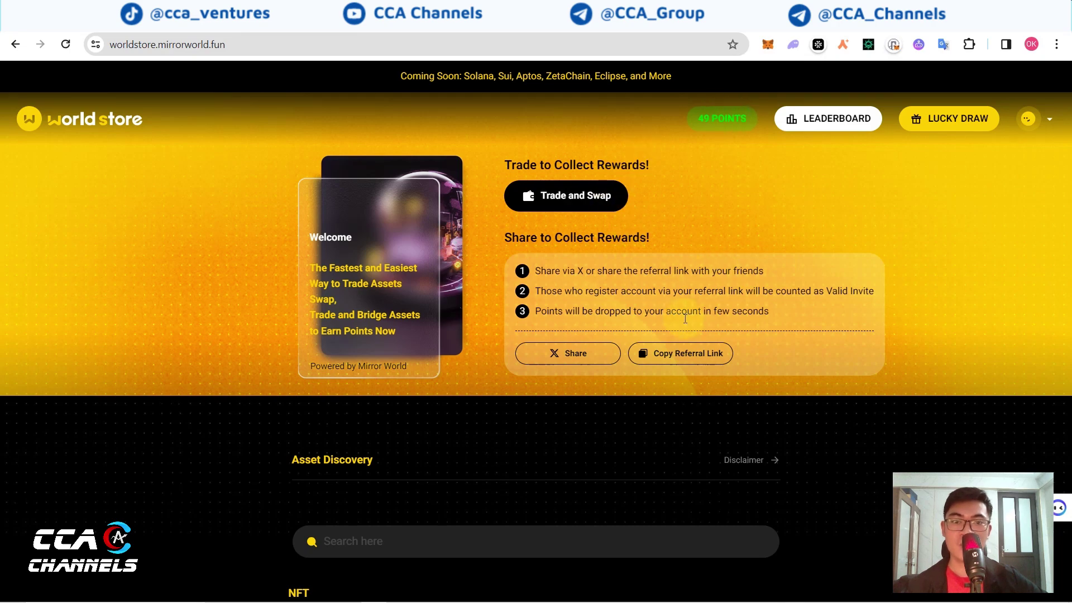
Step: Look through the NFT and token listings under Asset Discovery on the World Store home page
scroll(672, 324, "down", 6)
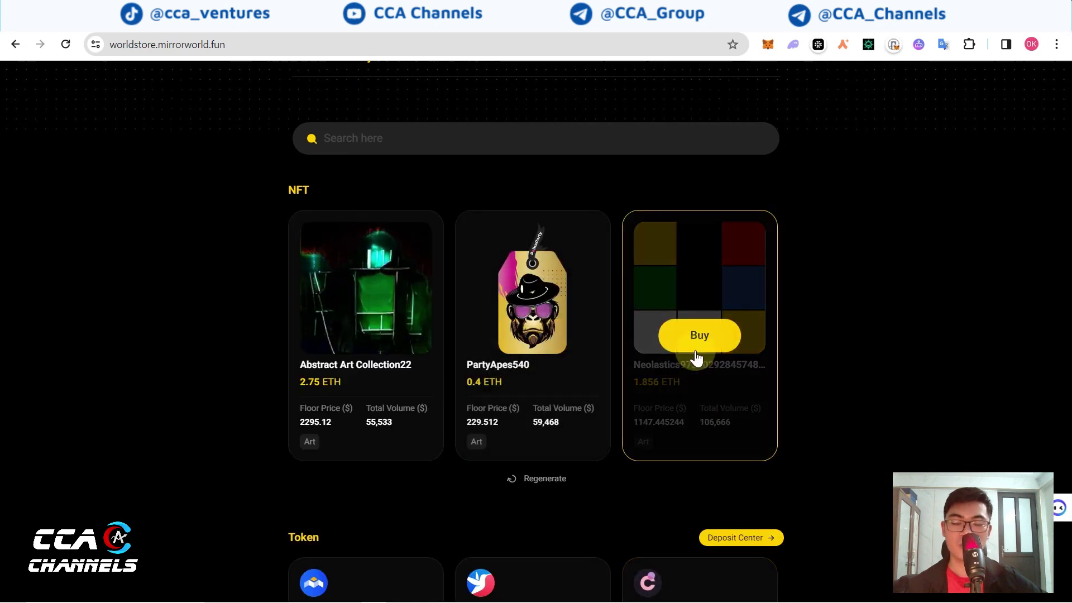
scroll(627, 417, "down", 3)
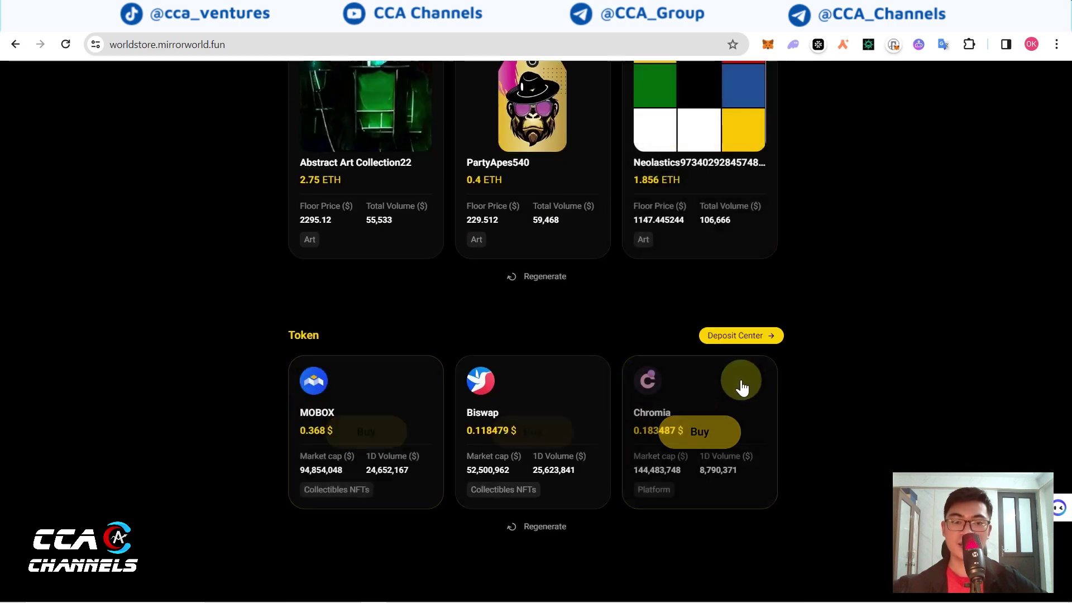
scroll(746, 371, "up", 8)
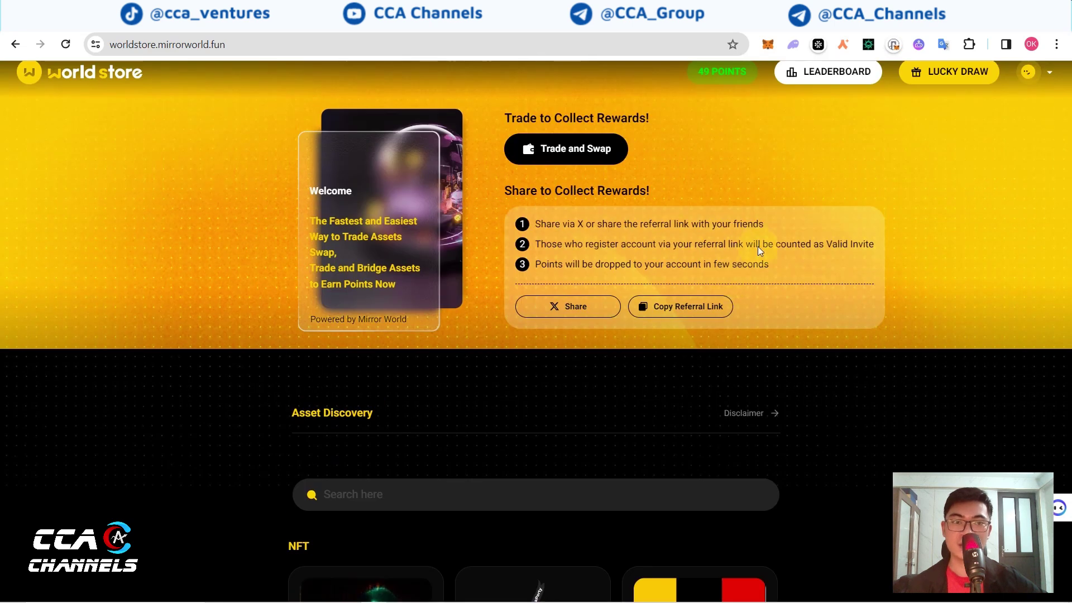
scroll(799, 223, "up", 1)
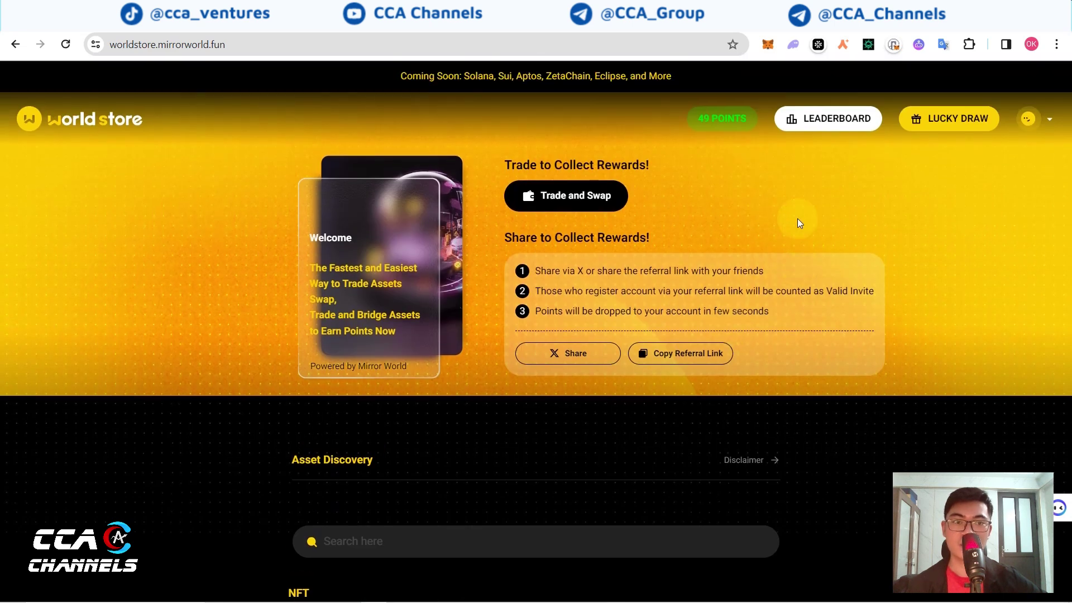
Step: Open the leaderboard and examine the World Store points, trading volume, valid invites and user ranking
left_click(820, 119)
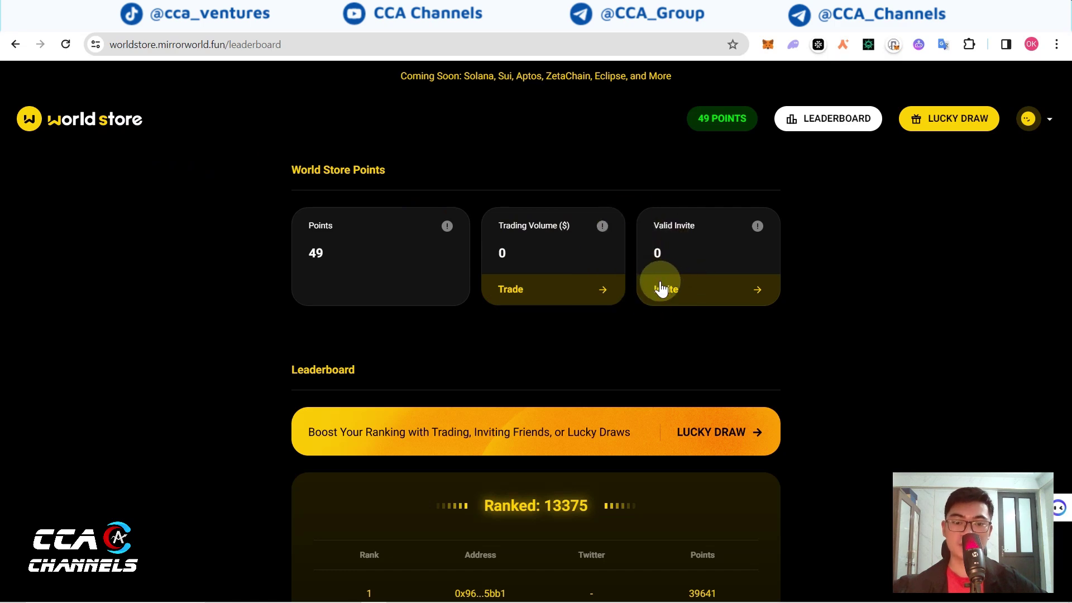
scroll(659, 285, "down", 5)
scroll(642, 374, "down", 2)
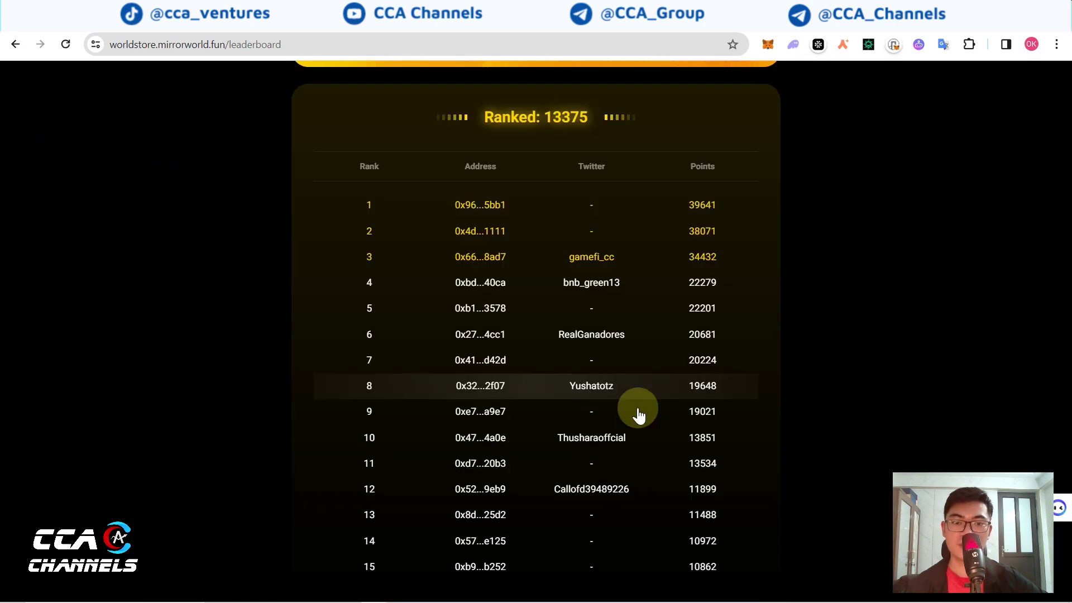
scroll(639, 411, "up", 7)
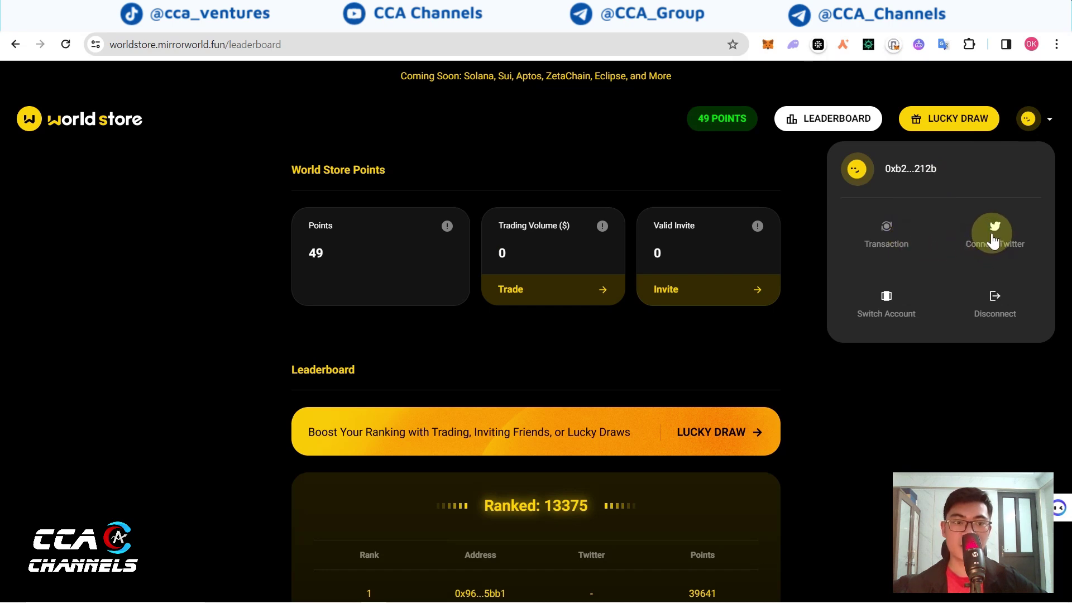
Step: Connect a Twitter account to the World Store profile and authorize the World Store app
left_click(989, 238)
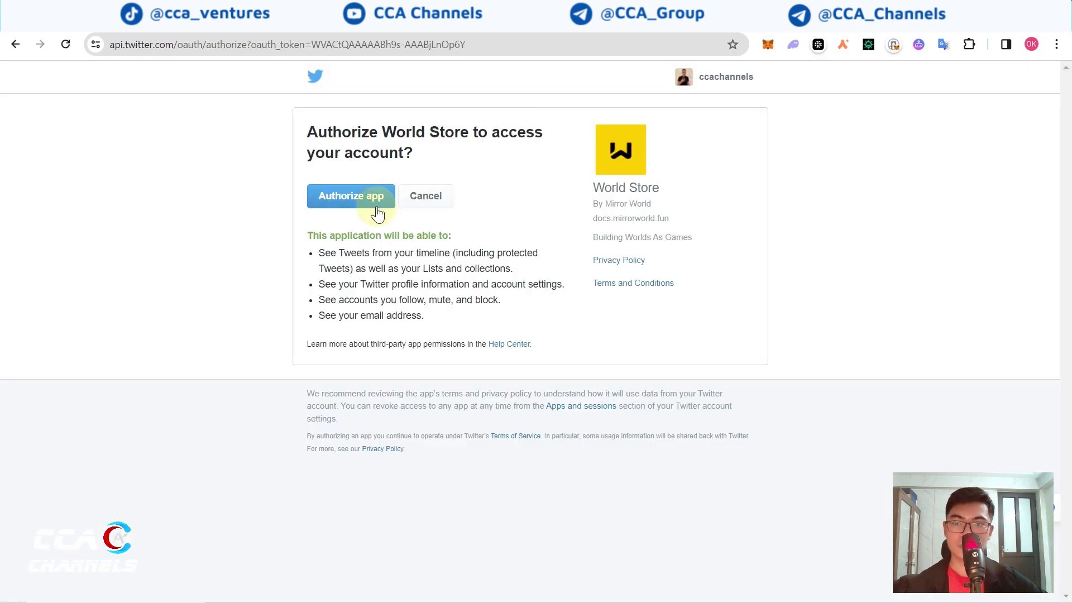
left_click(366, 205)
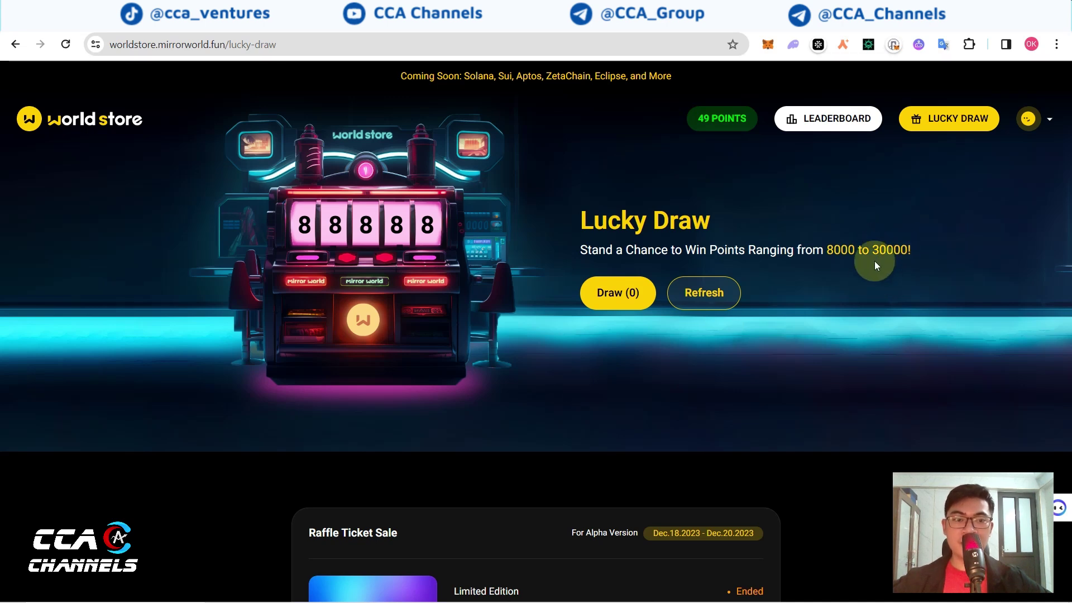
Step: Examine the Lucky Draw page's raffle ticket sale, including its dates and price, and return to the World Store home page
scroll(793, 250, "down", 4)
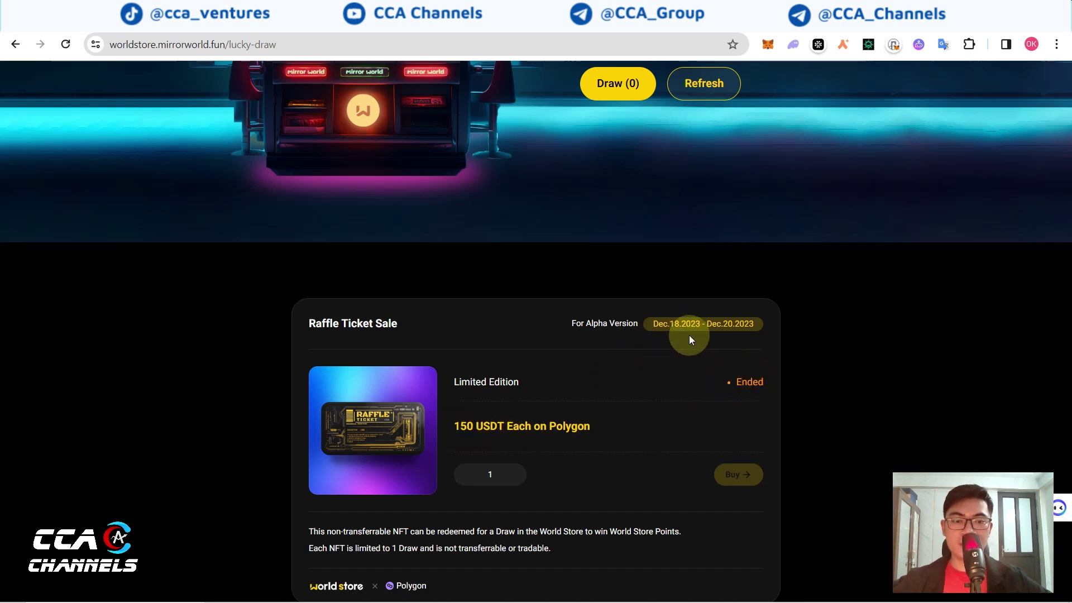
left_click_drag(652, 324, 673, 325)
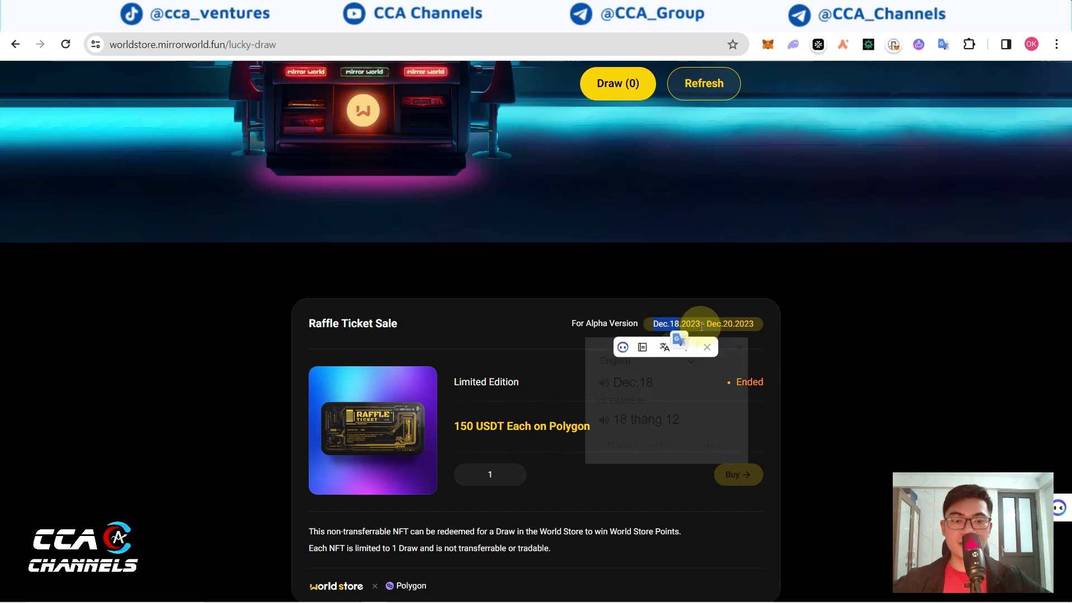
left_click(771, 343)
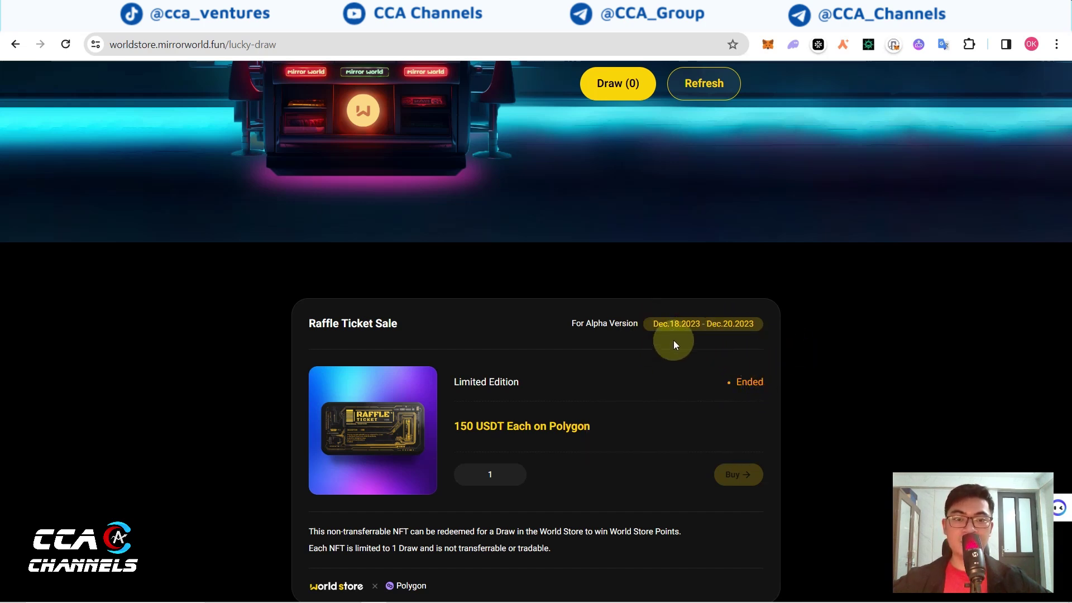
scroll(672, 341, "up", 4)
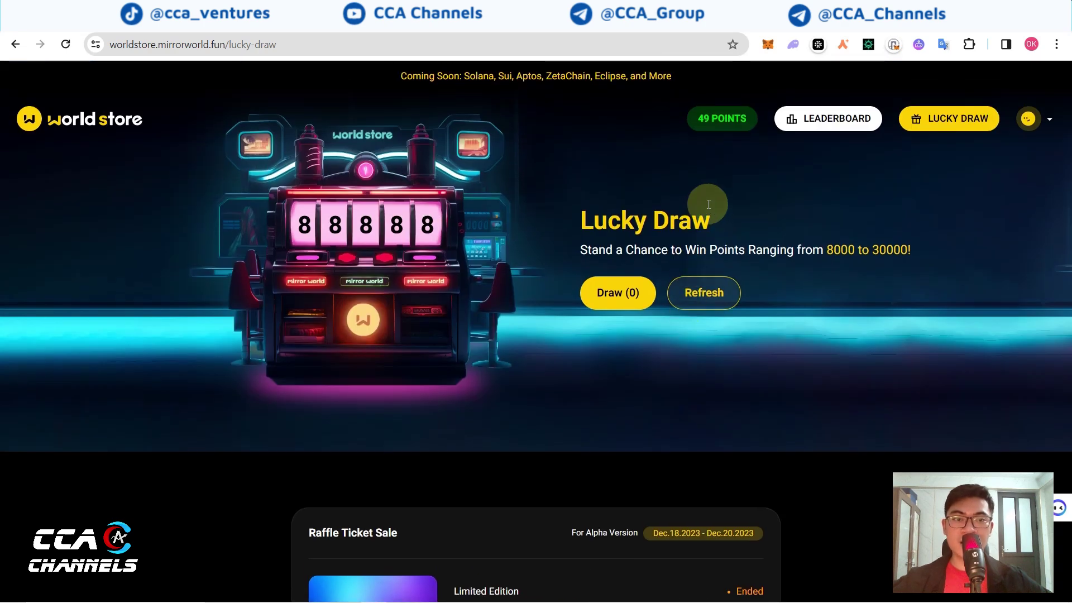
scroll(592, 313, "down", 3)
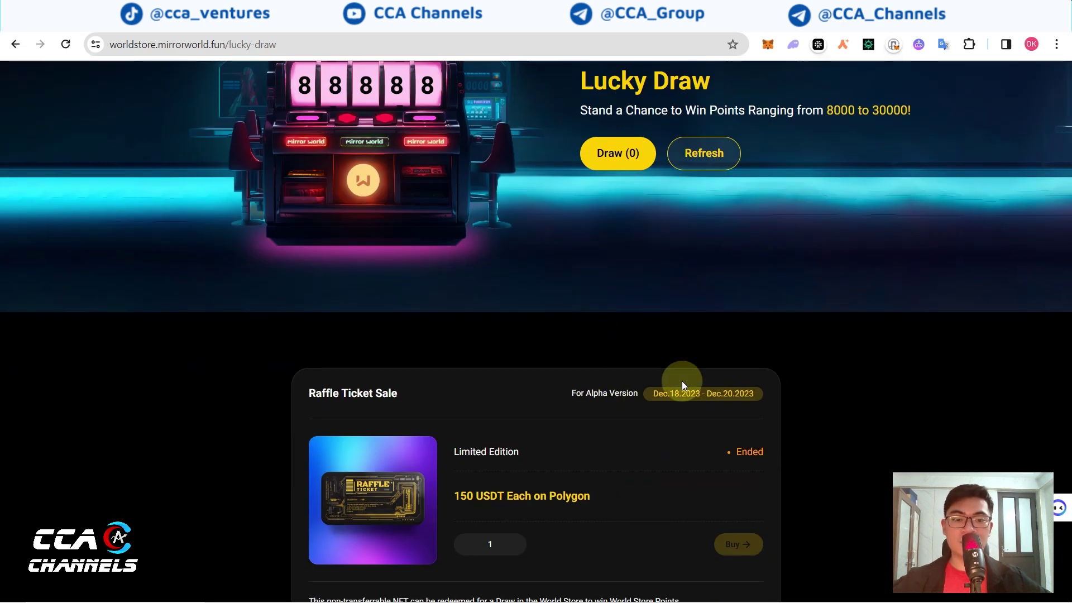
scroll(690, 383, "up", 3)
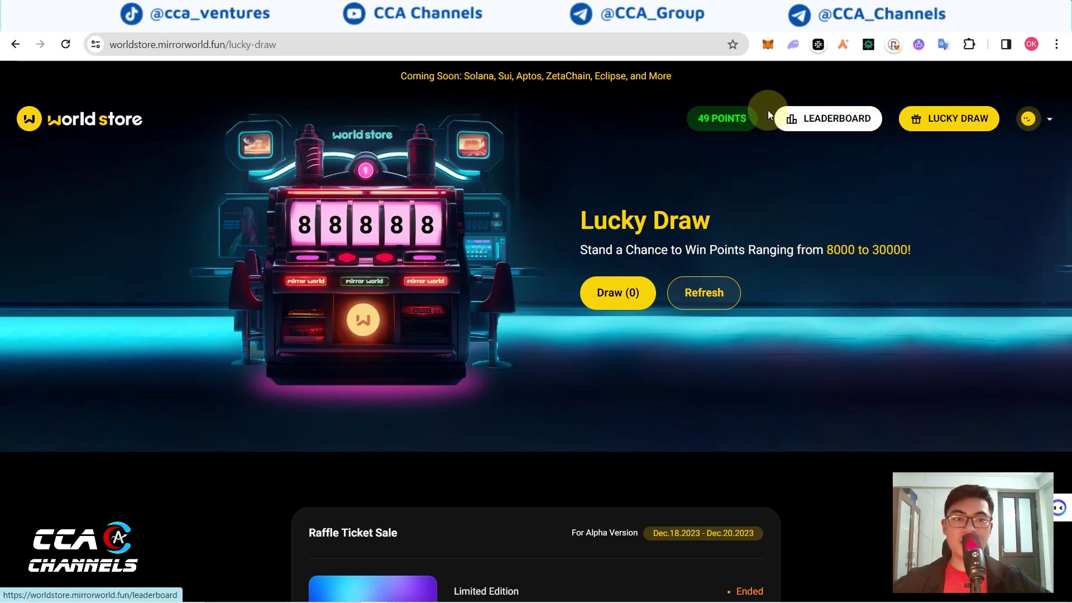
left_click(96, 119)
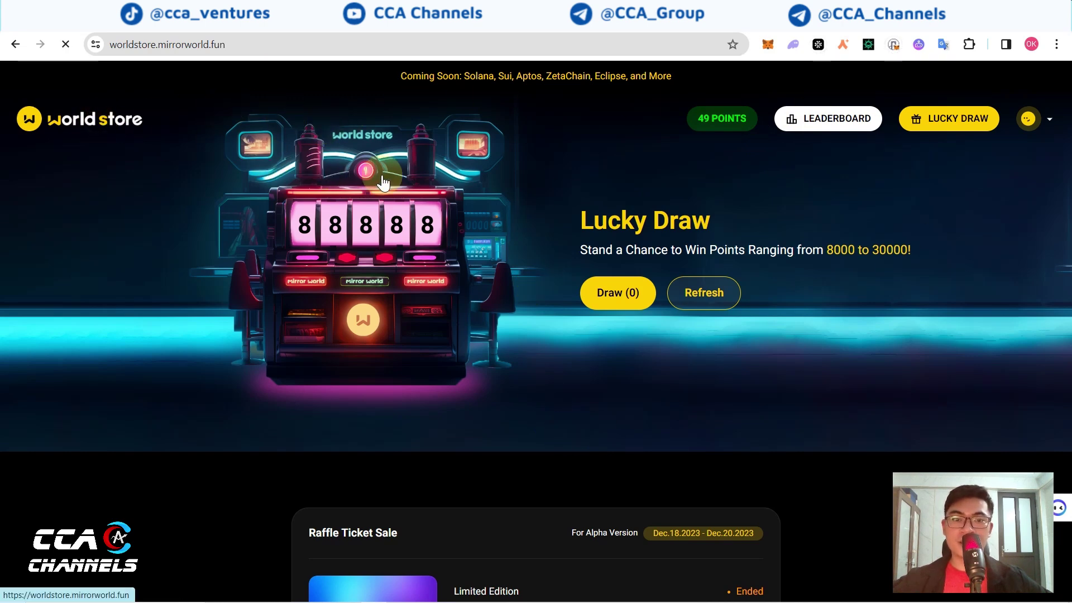